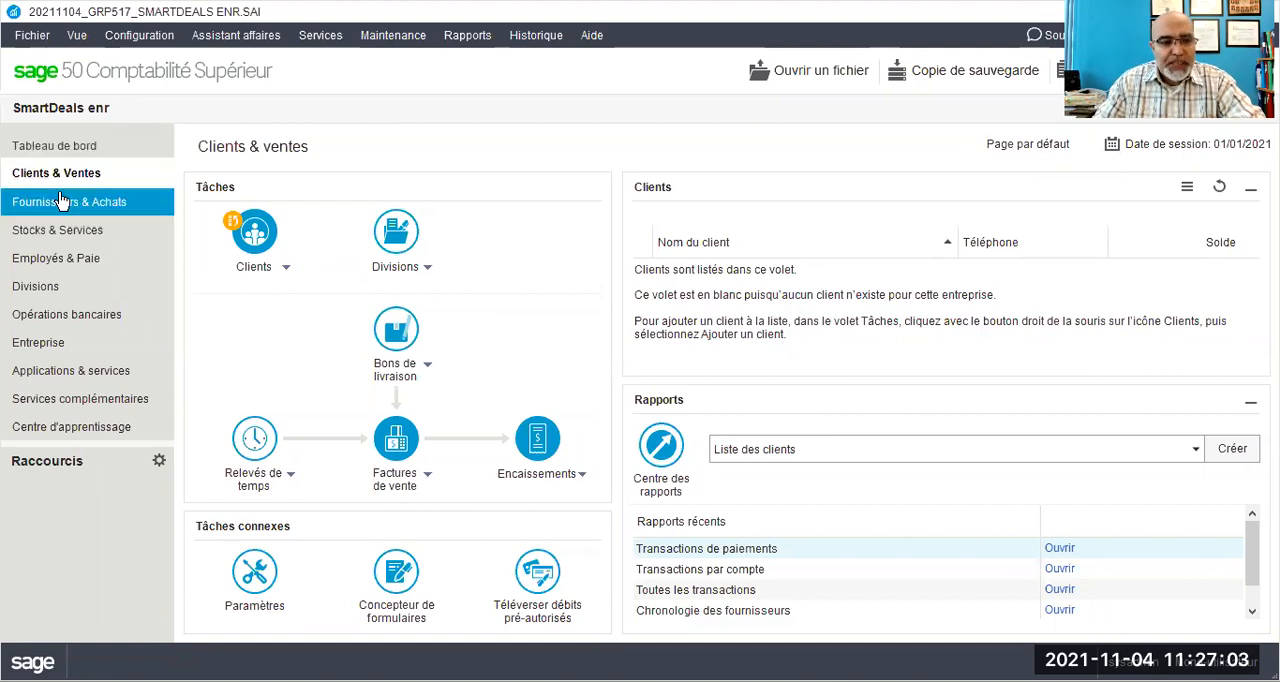
- Open a new general journal entry for the company and enter "Chèque person#35" as its source
click(45, 344)
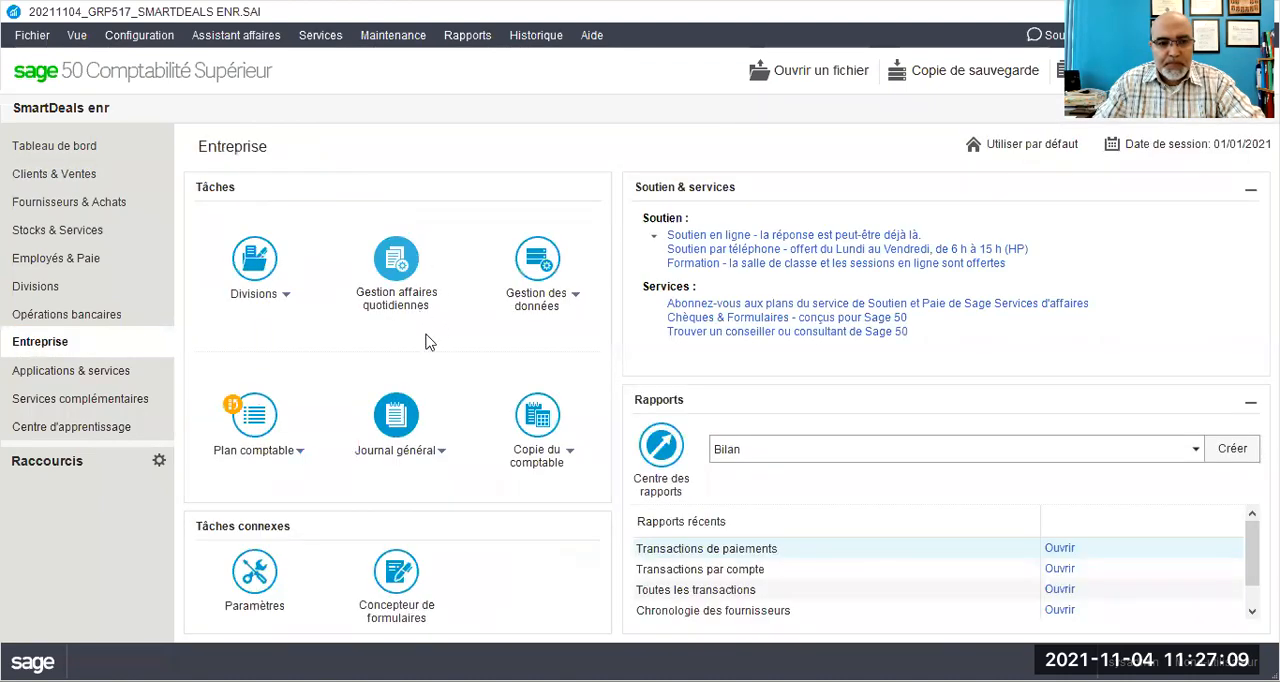
click(396, 430)
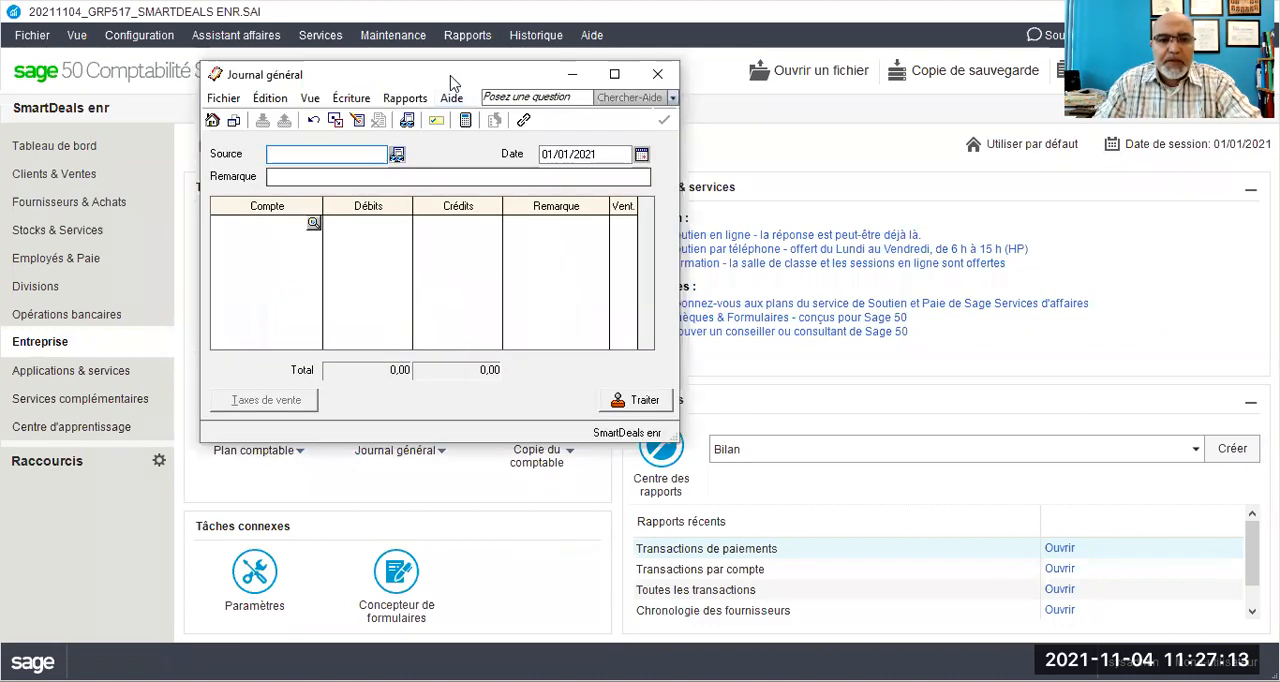
drag(456, 78, 582, 153)
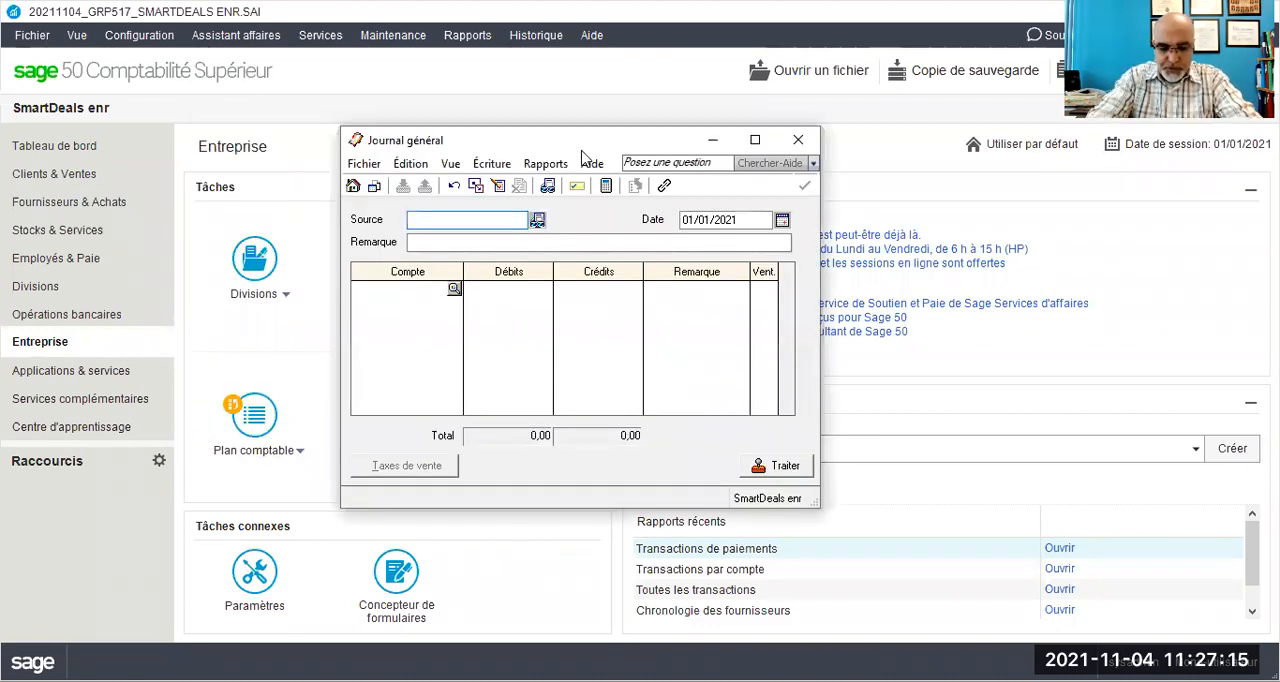
text(Chèq)
text(ue person)
text(n)
text(35)
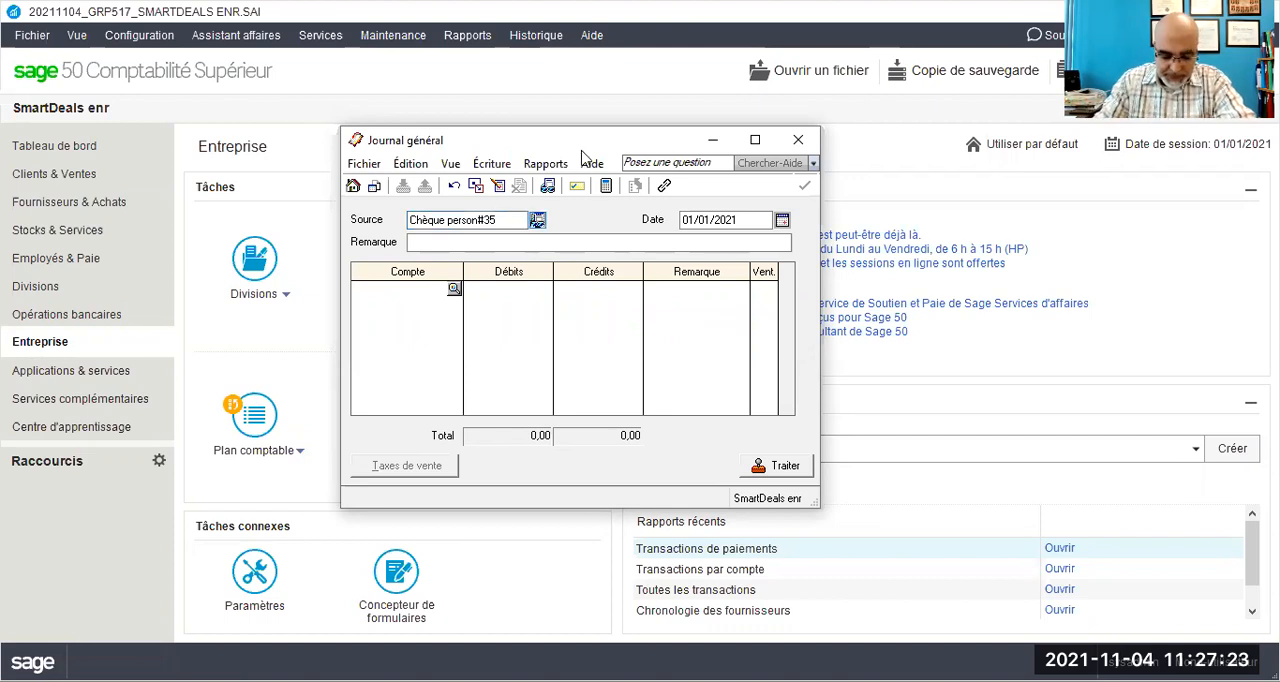
- Set the journal entry's date to 01/08/2021
click(714, 219)
click(707, 219)
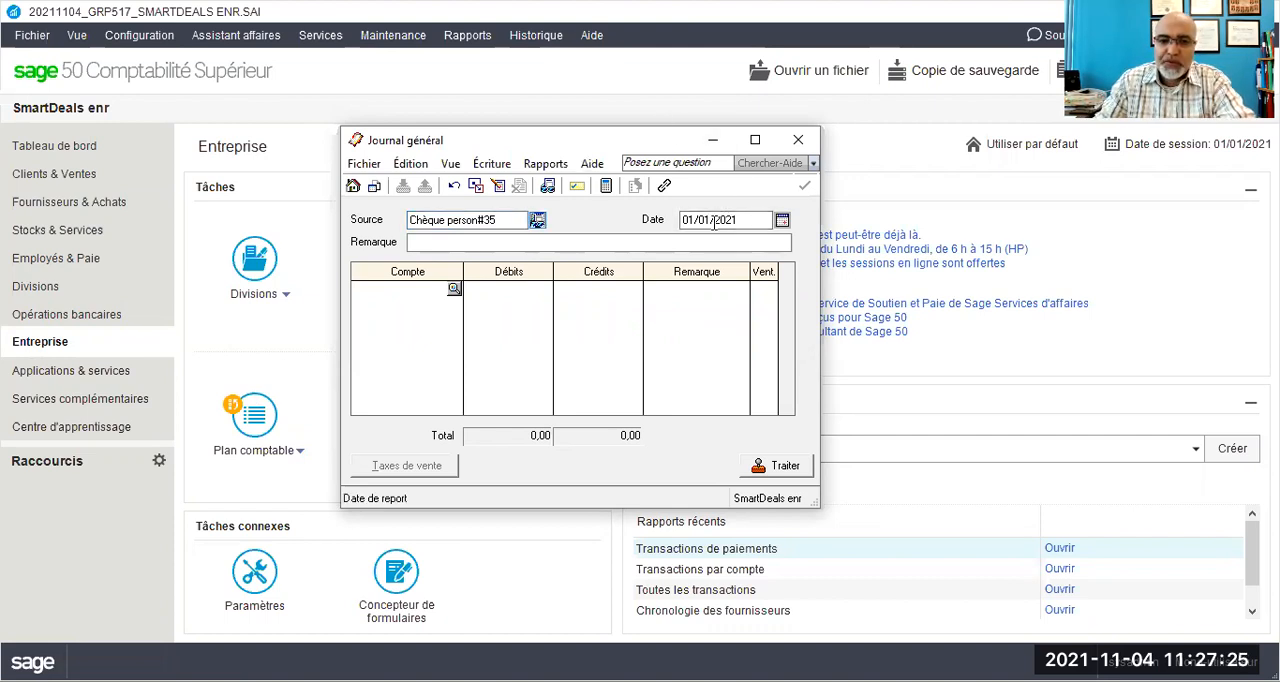
key(Delete)
text(8)
- Enter the remark "Création de la petite caisse par apport de Mlle" followed by the owner's full name
click(446, 244)
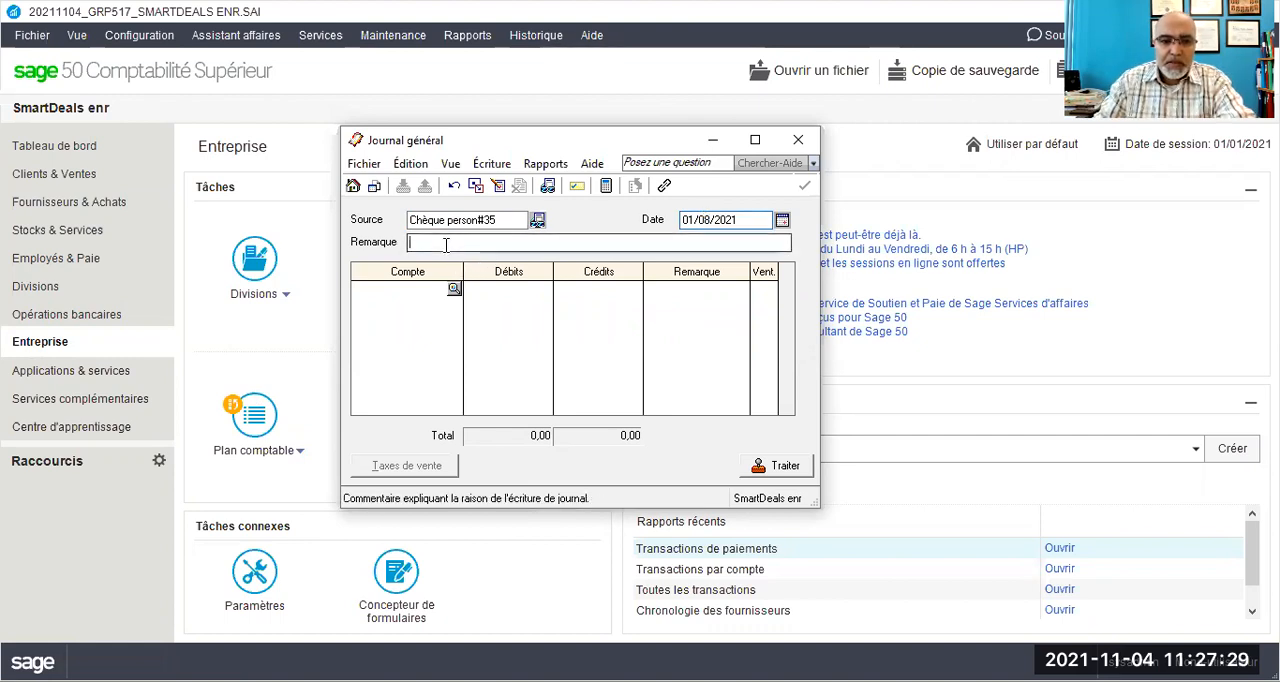
text(Cr)
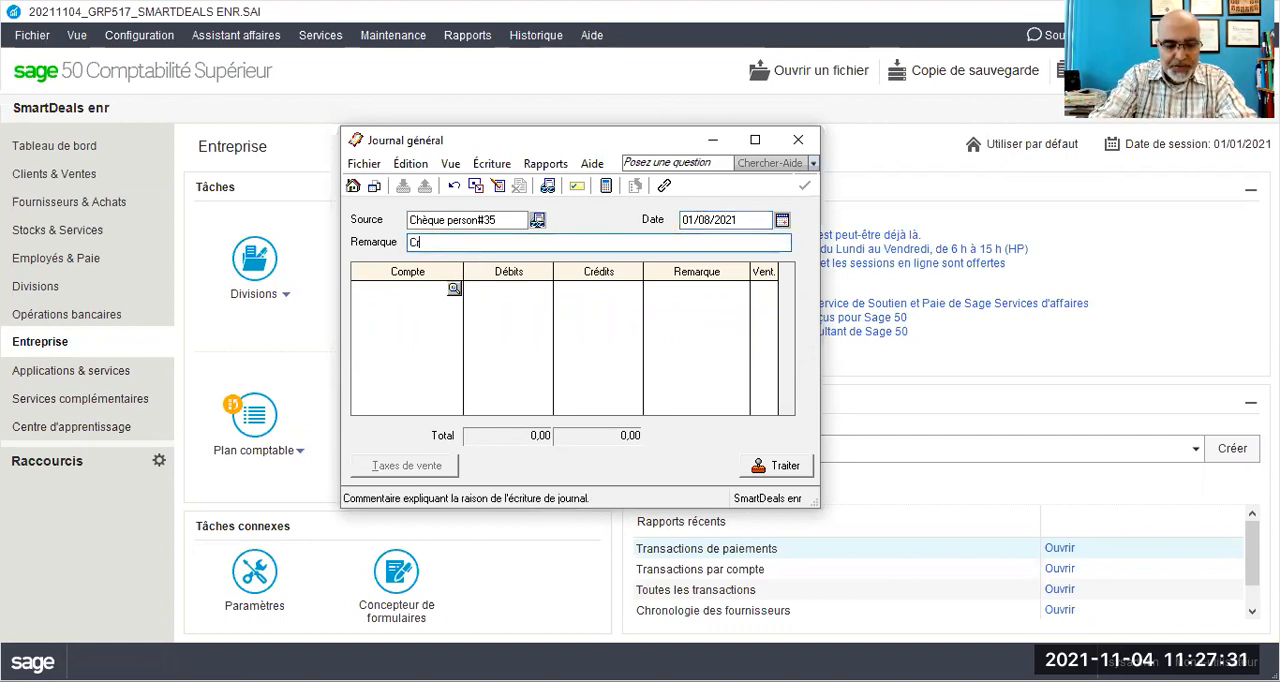
text(éation de la petite caisse pa)
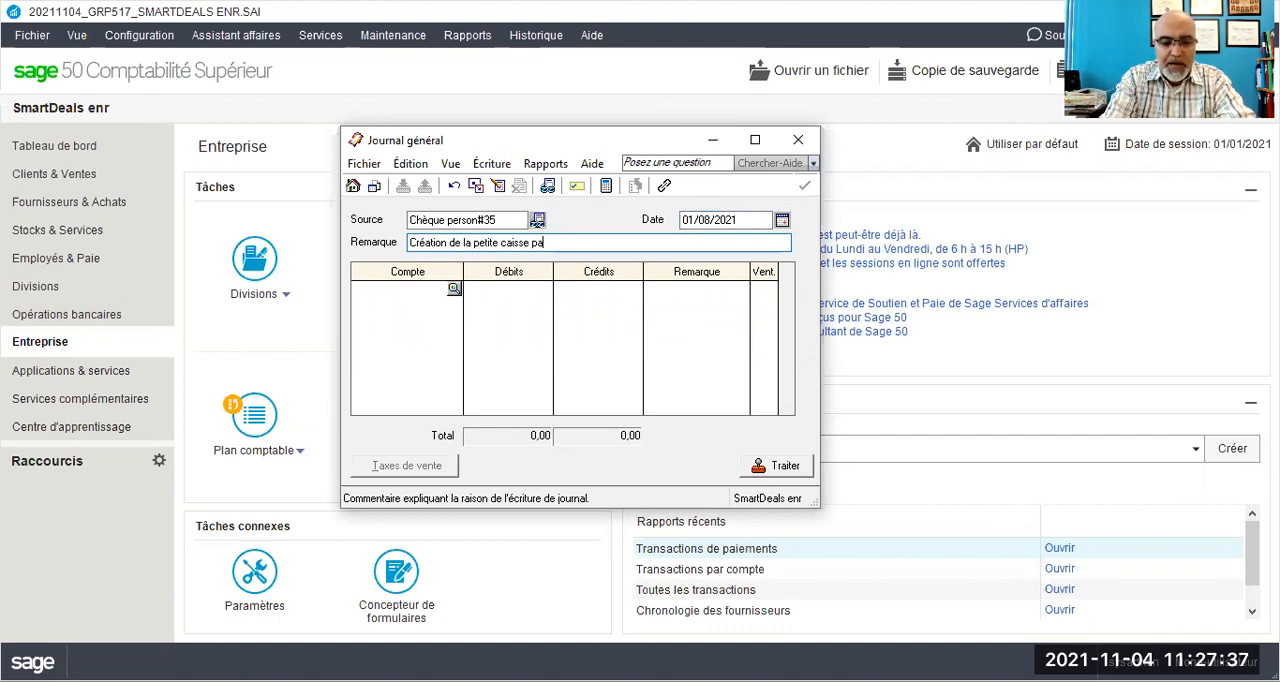
text(r app)
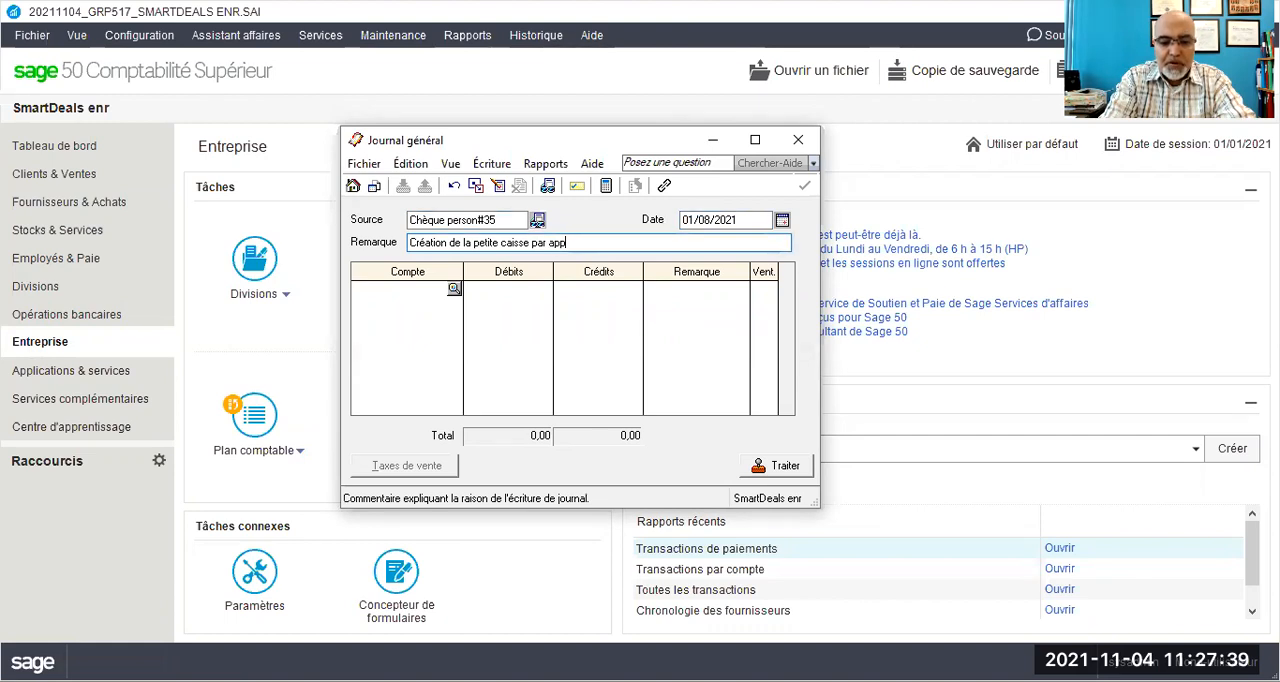
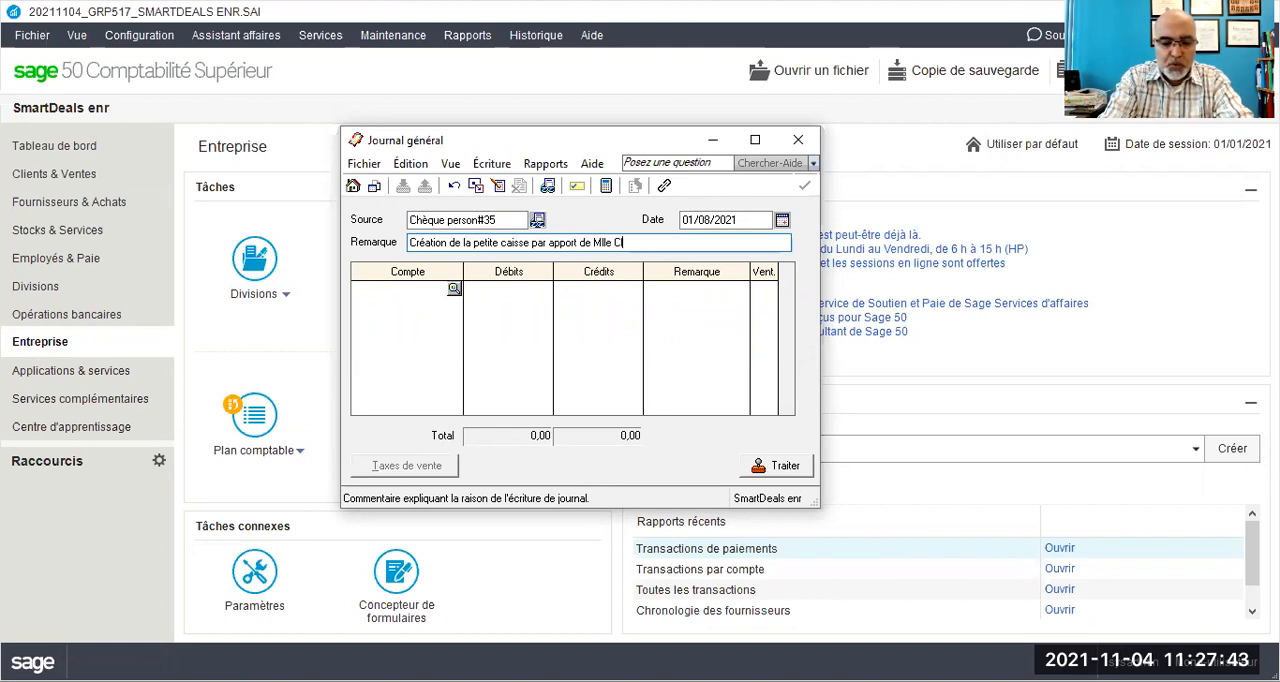
key(Tab)
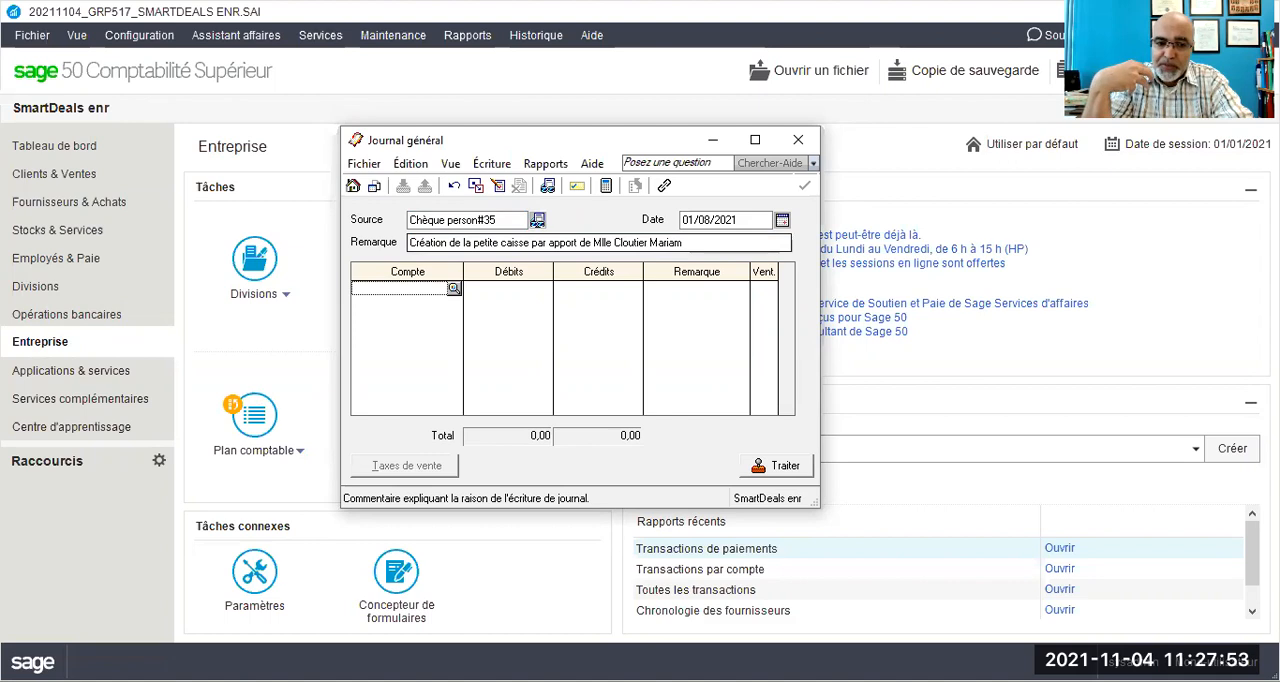
- Debit account 1050 Petite caisse 600,00 and credit account 3010 Apport des propriétaires 600,00
text(1050)
key(Tab)
text(600)
key(Tab)
key(Tab)
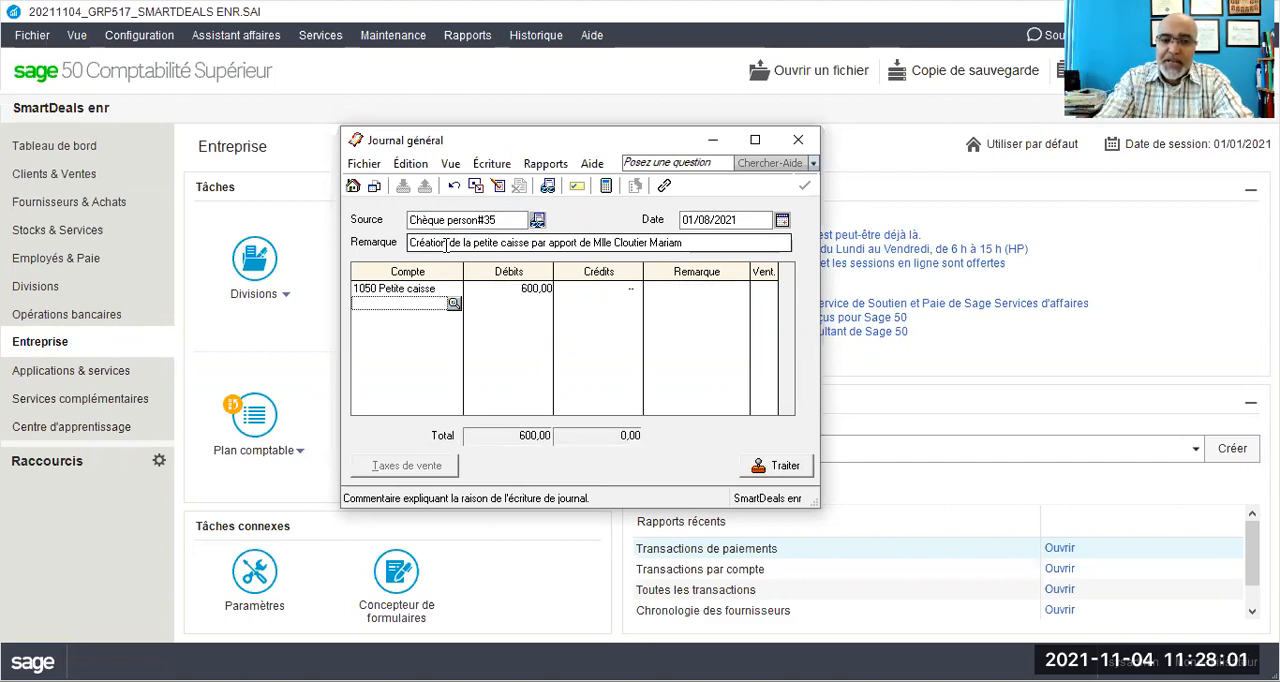
text(3010)
key(Tab)
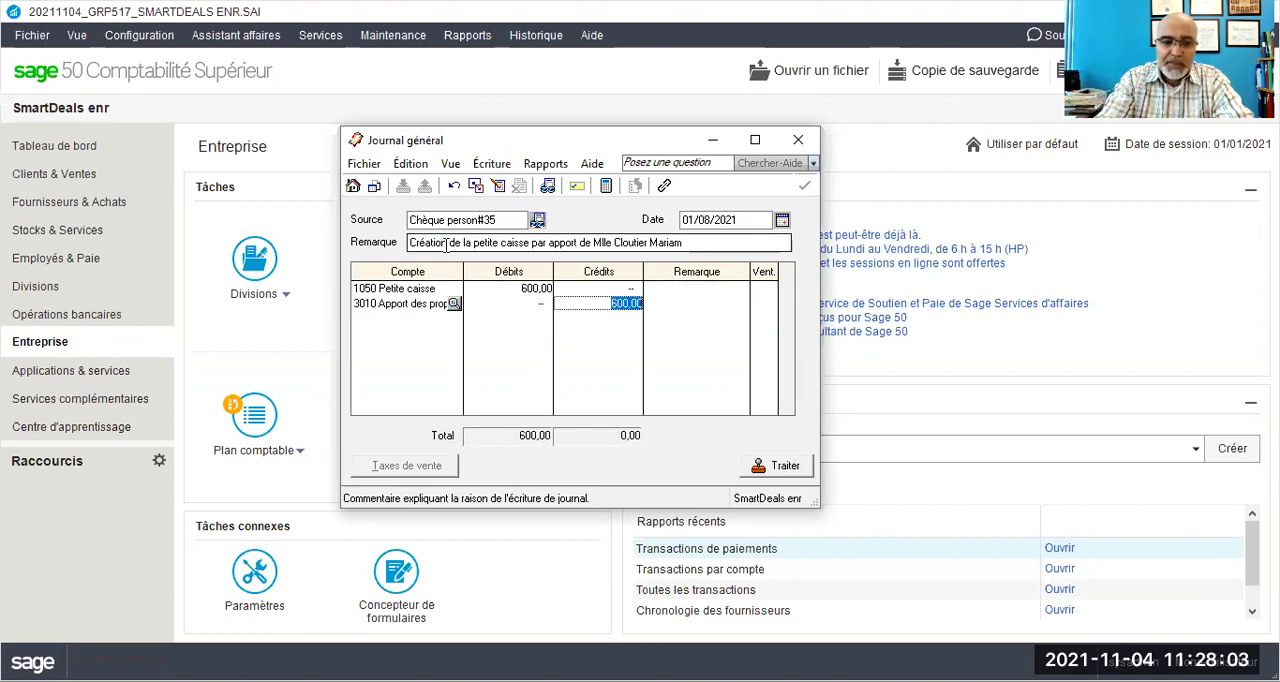
key(Tab)
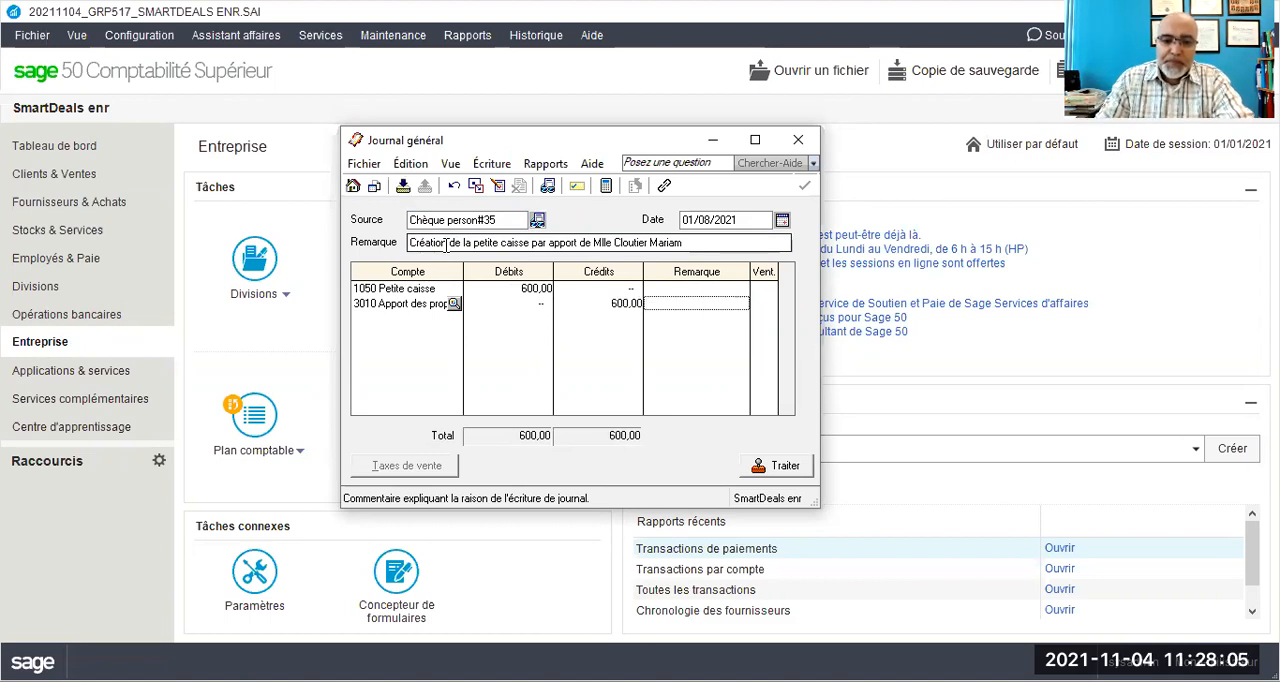
- Review the accounting details of the petty cash journal entry and close the report
click(530, 166)
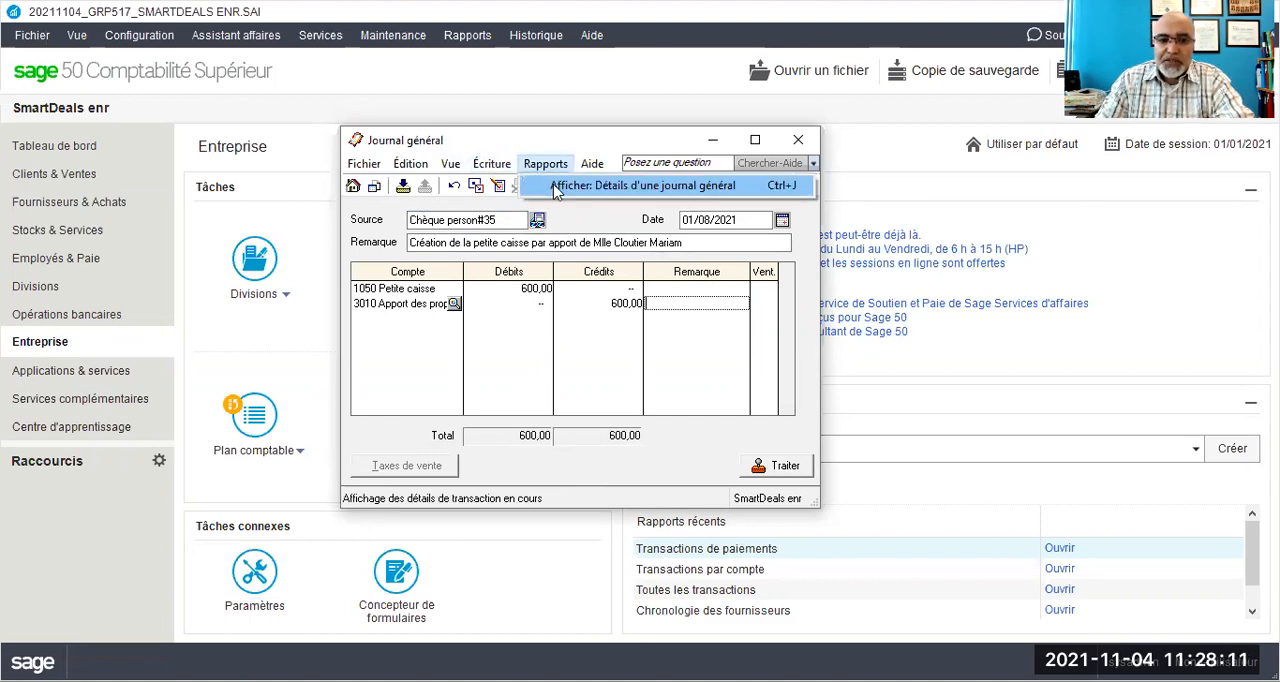
click(556, 189)
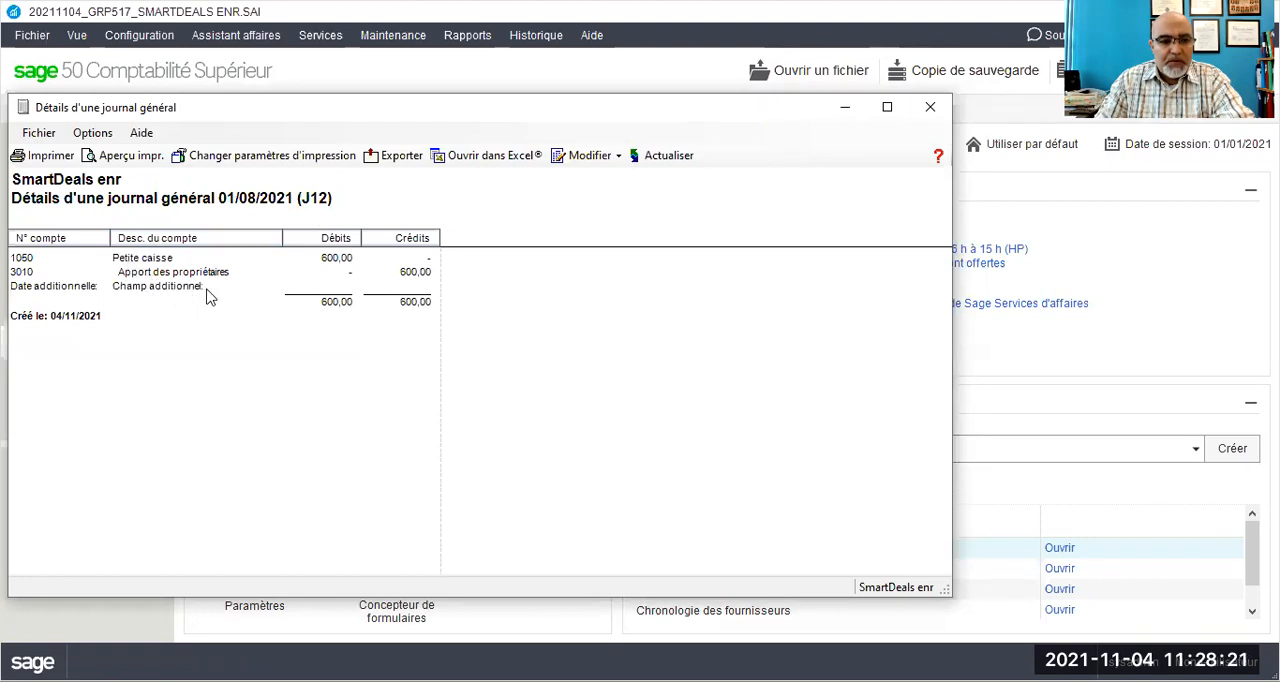
click(929, 108)
- Process the petty cash entry, accept its date beyond the session date, and close the general journal
click(767, 468)
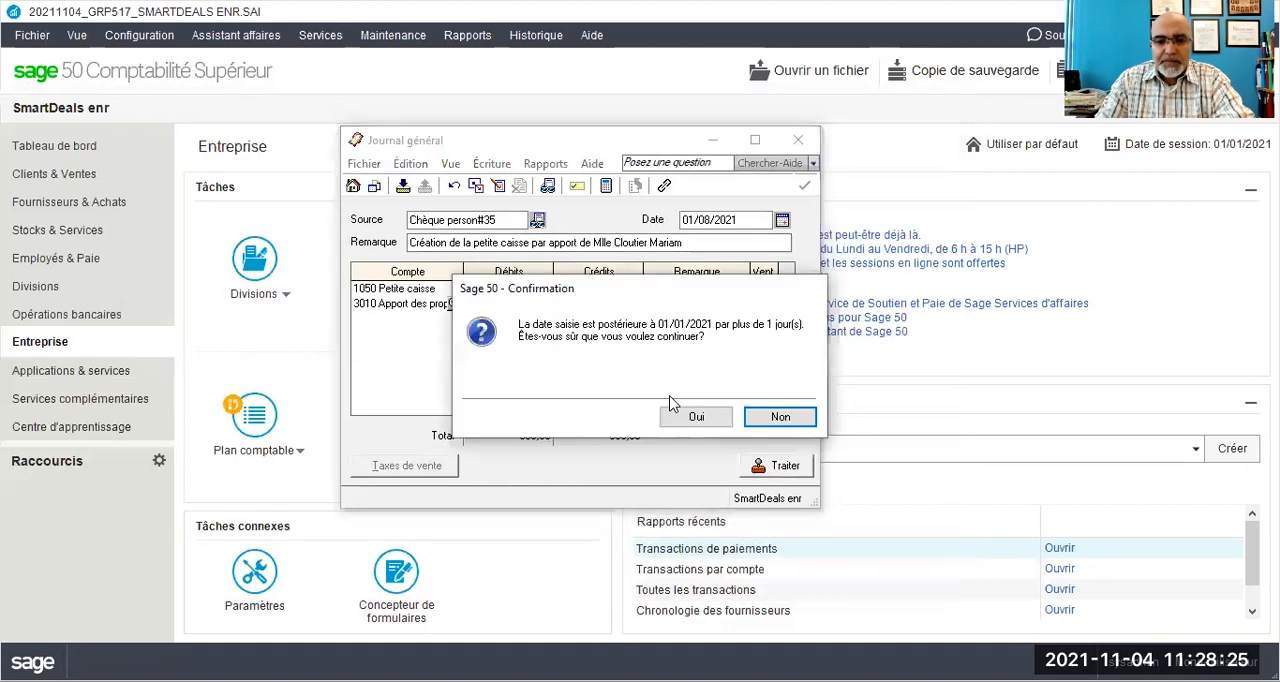
click(698, 416)
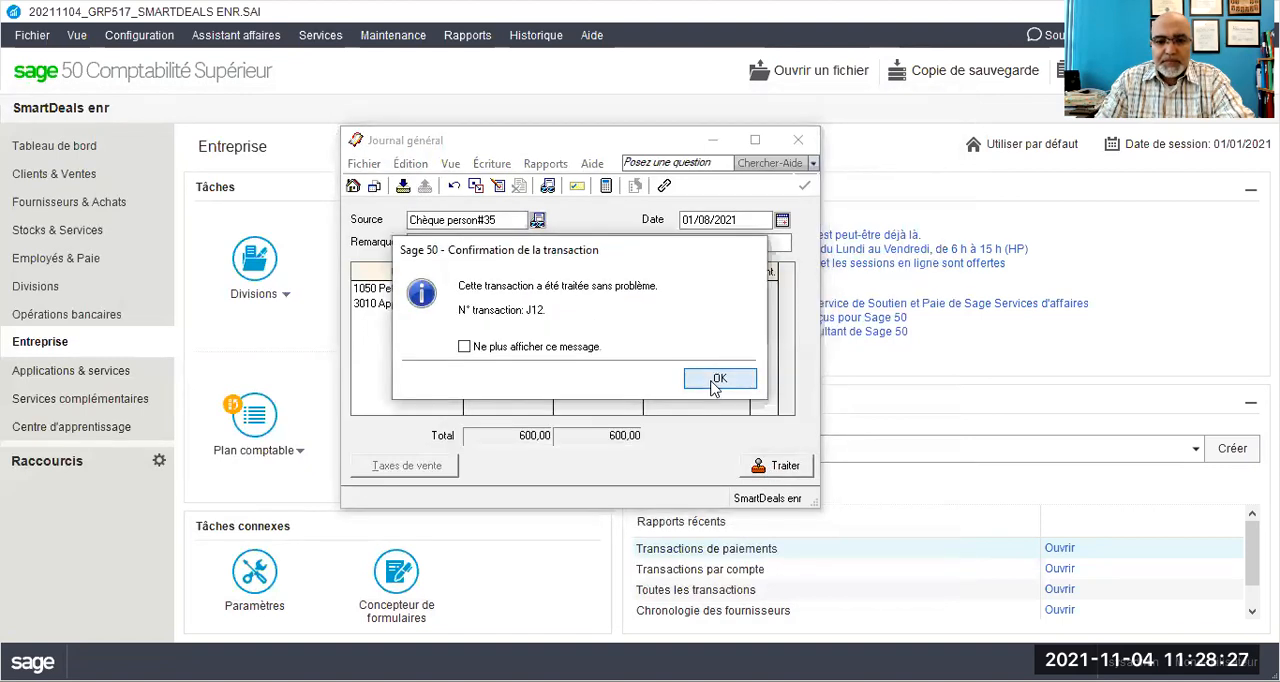
click(716, 381)
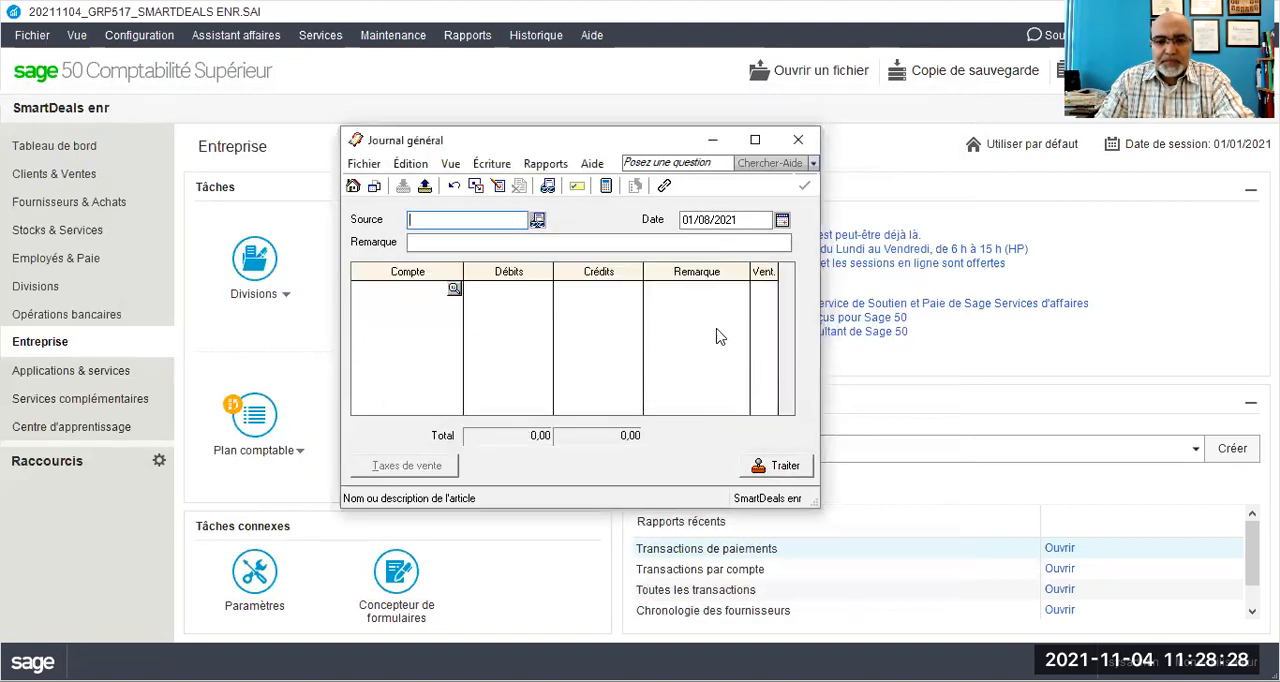
click(789, 146)
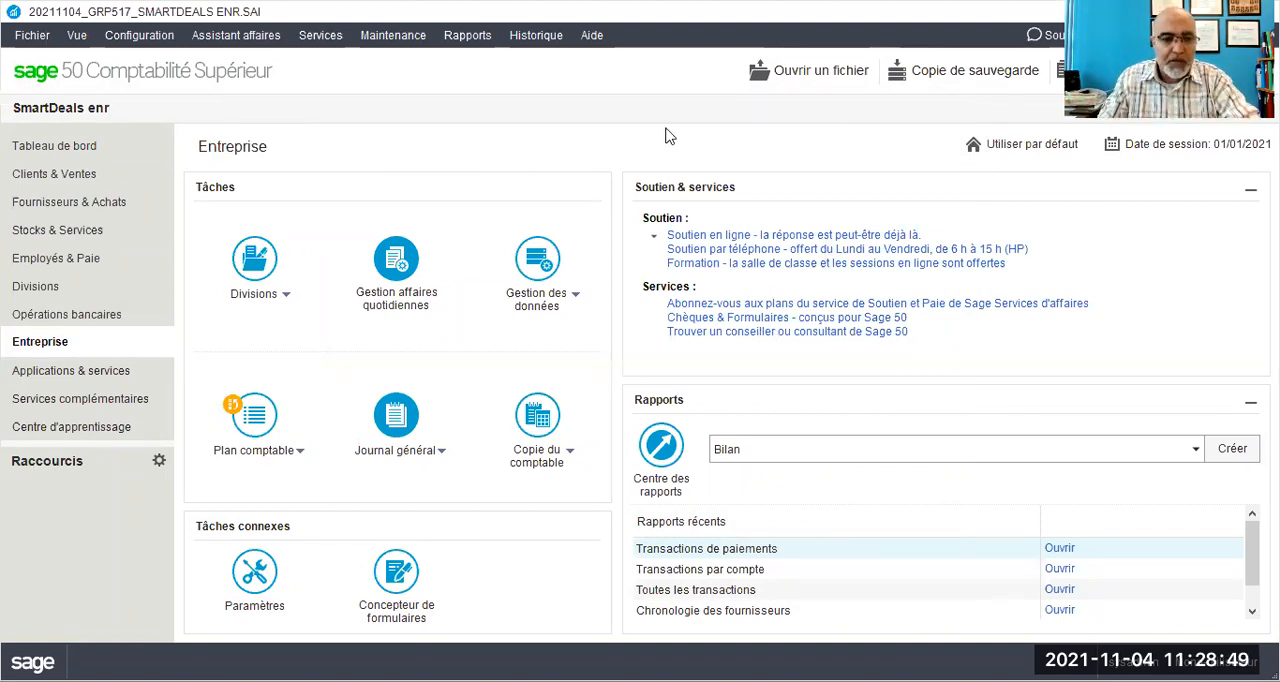
- Start a miscellaneous supplier payment by cheque and enter Rona inc. as the payee
click(58, 208)
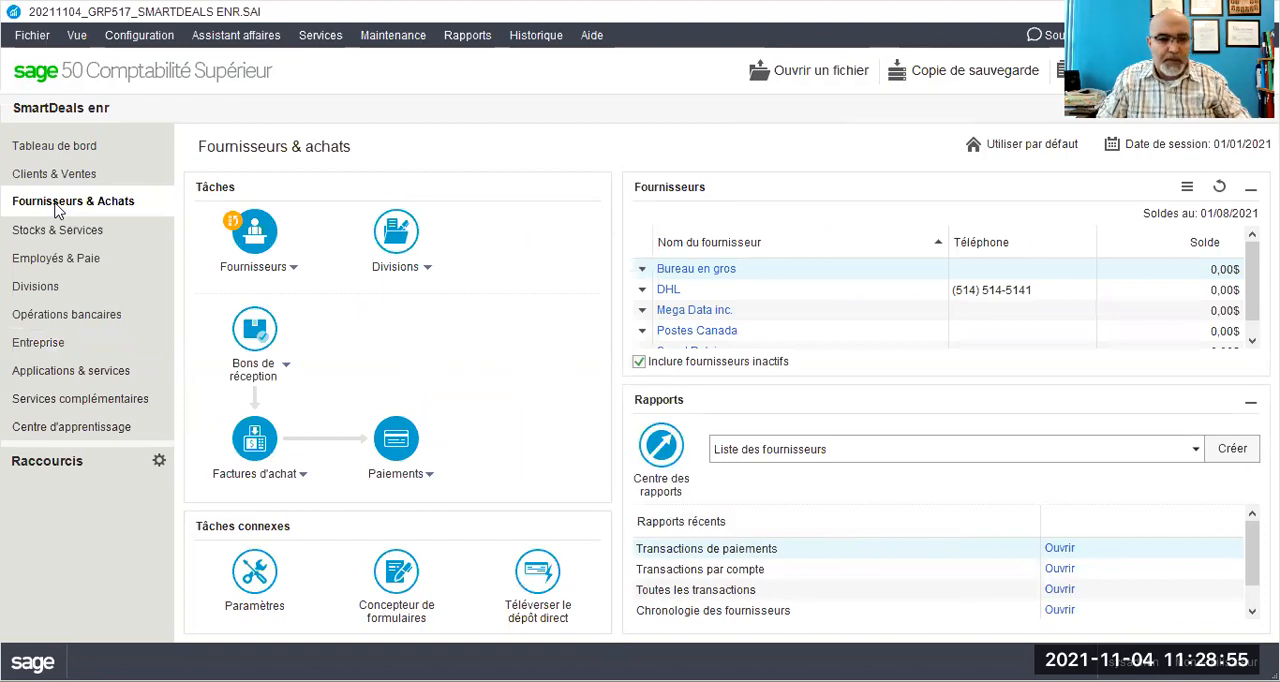
click(431, 474)
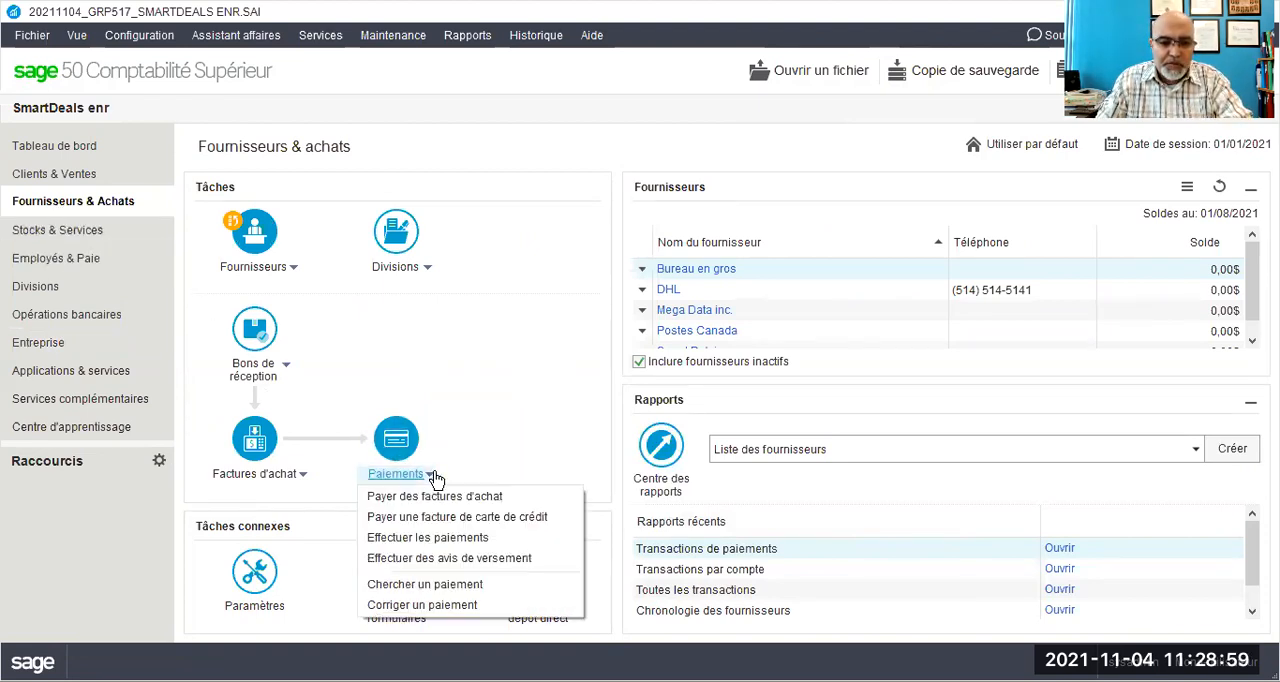
click(443, 540)
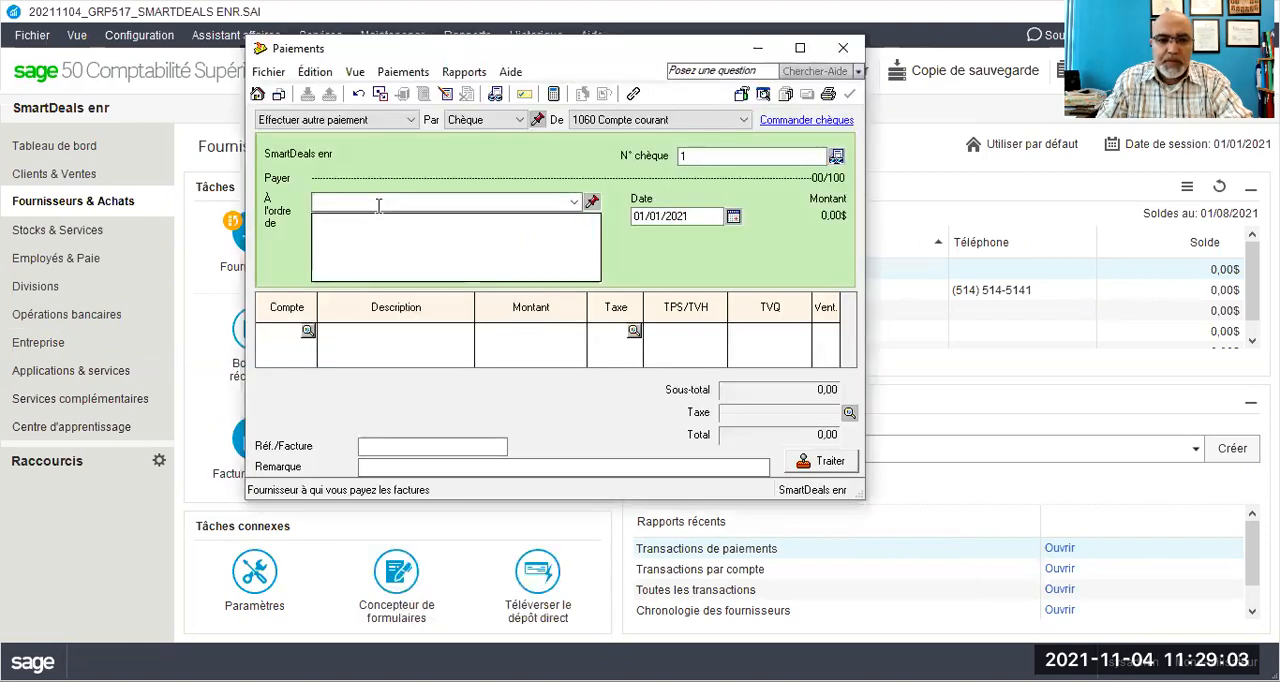
click(520, 120)
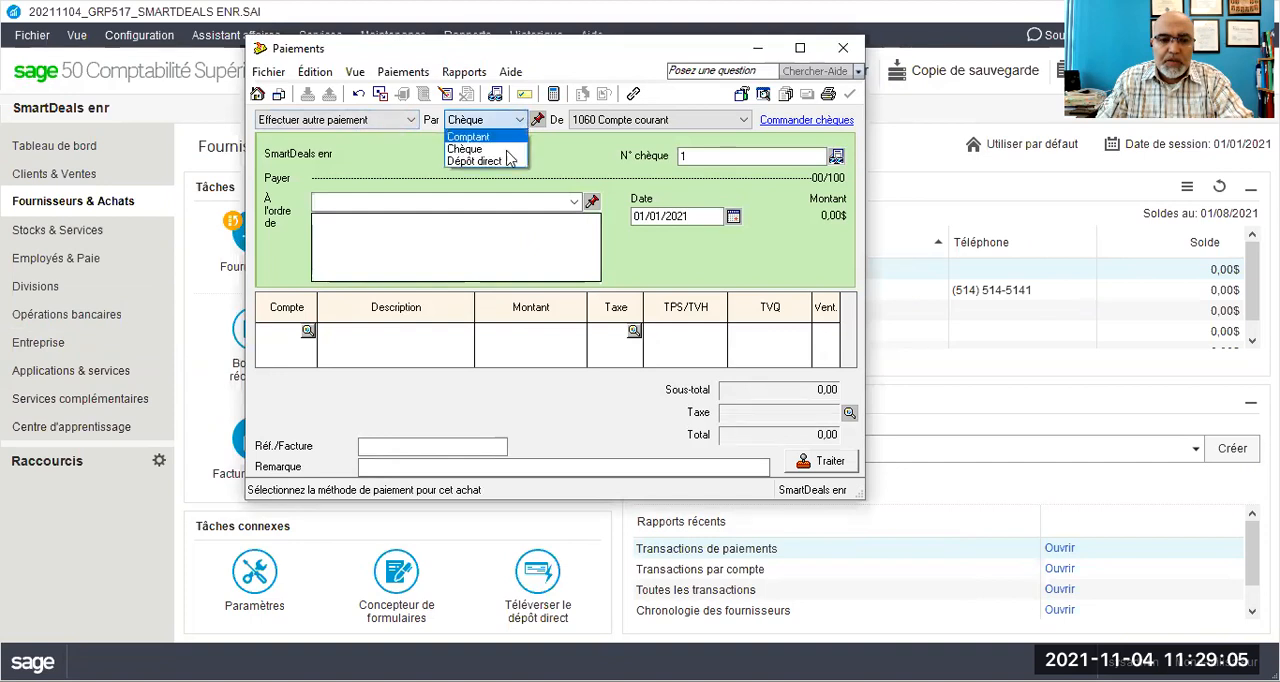
click(480, 204)
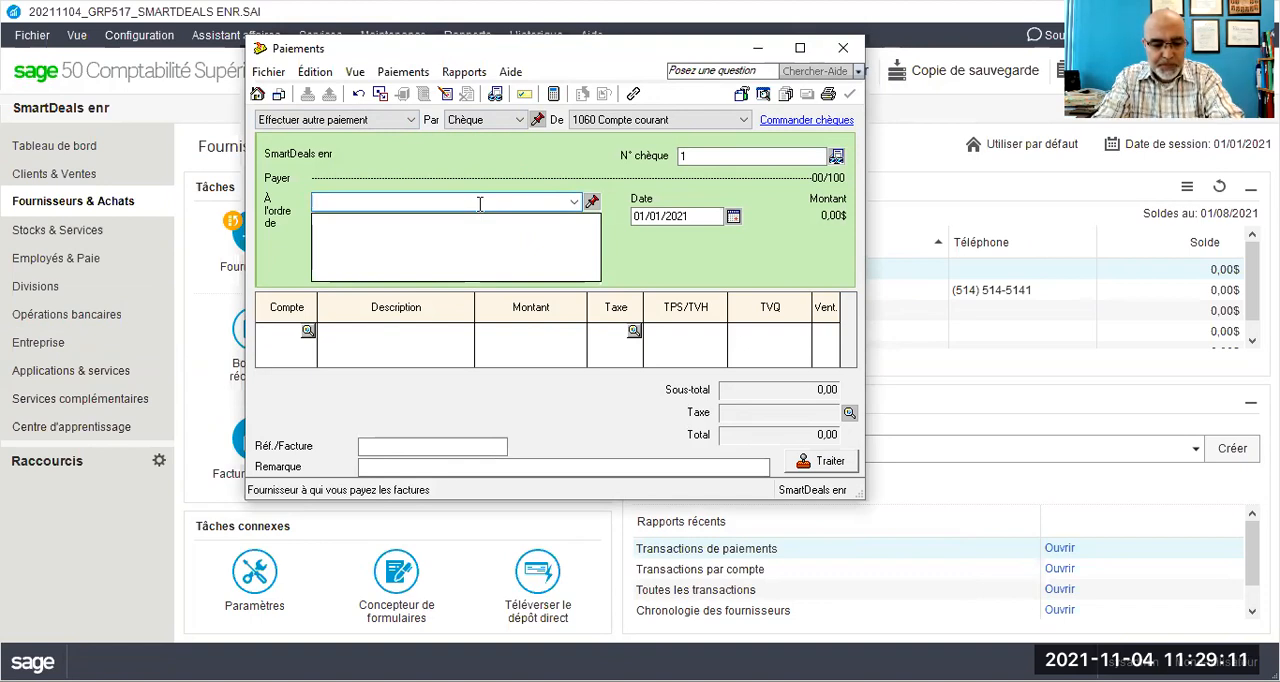
text(Rona inc.)
key(Tab)
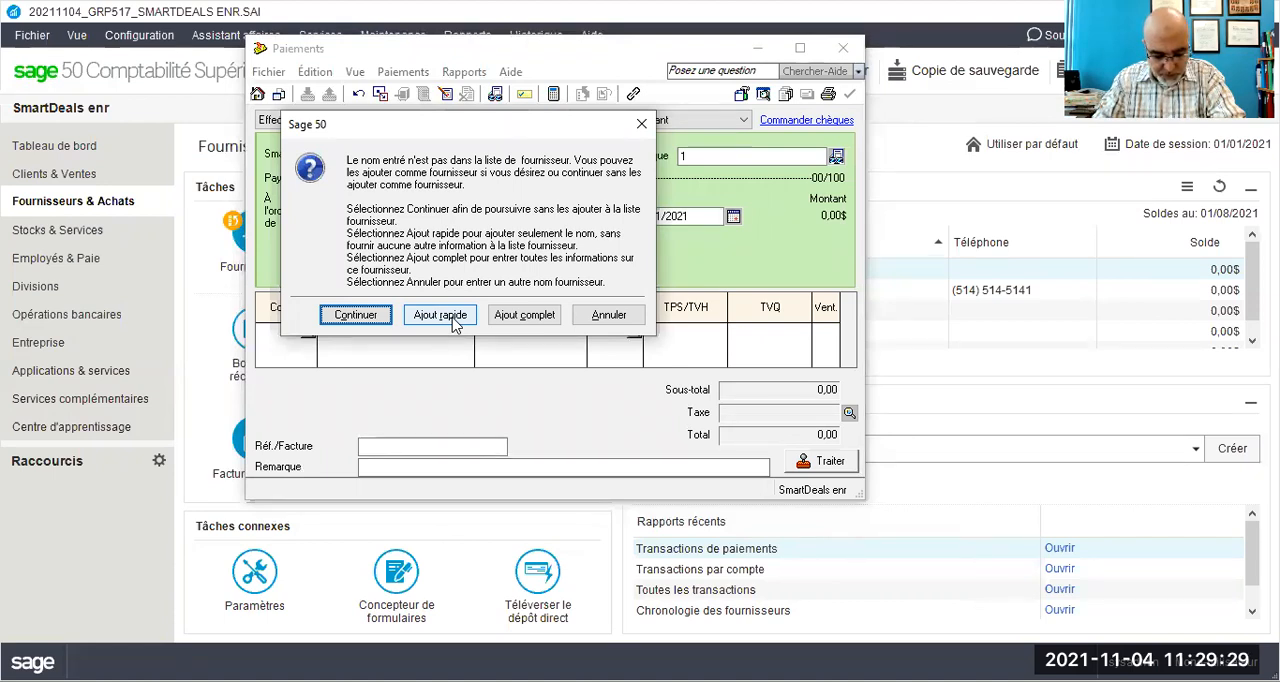
click(495, 317)
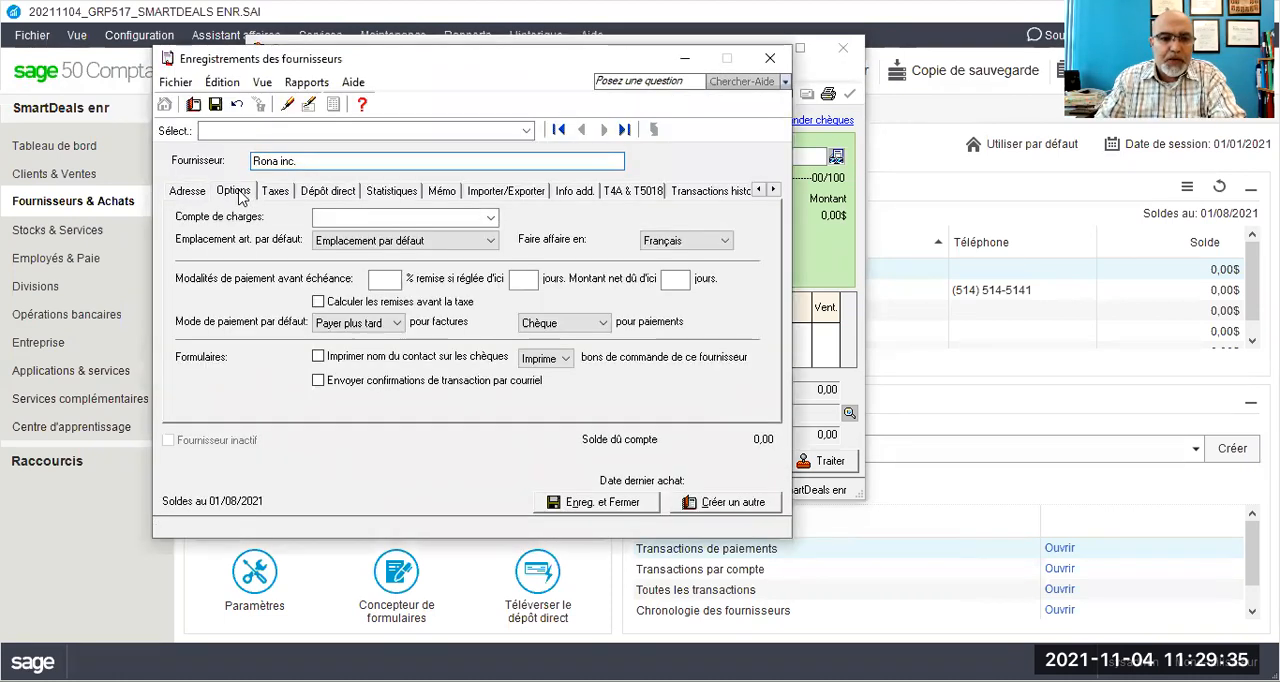
click(240, 194)
click(323, 216)
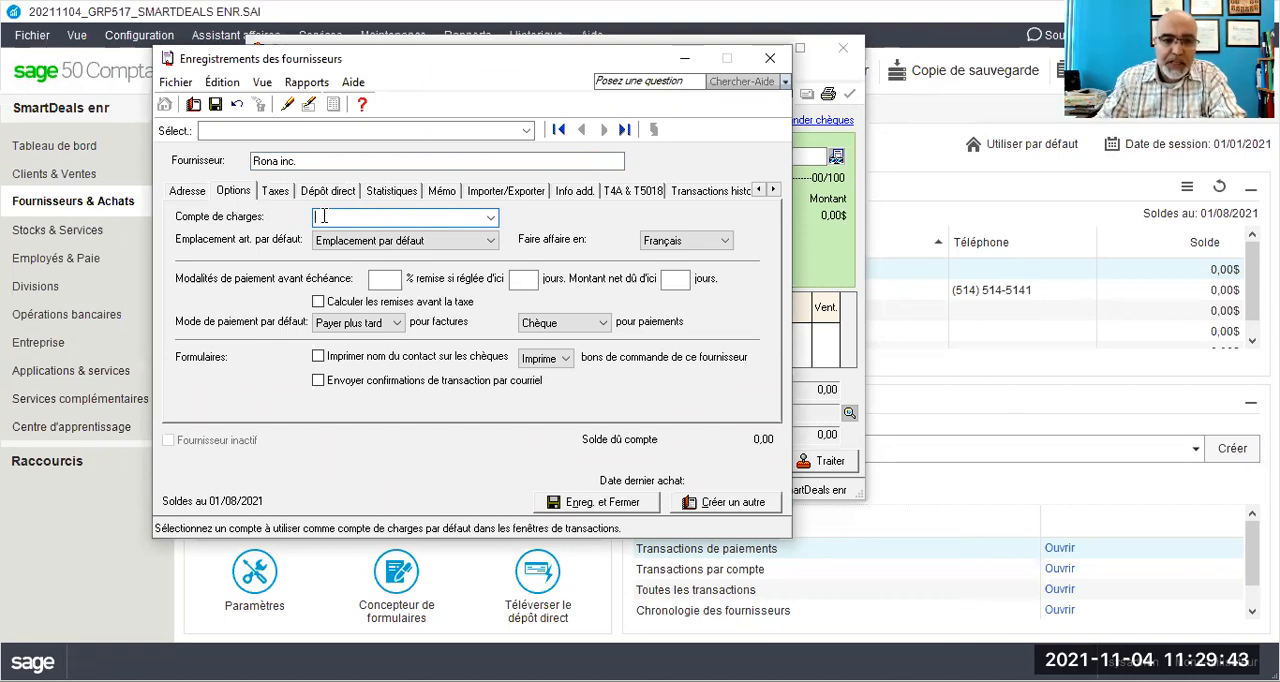
click(490, 217)
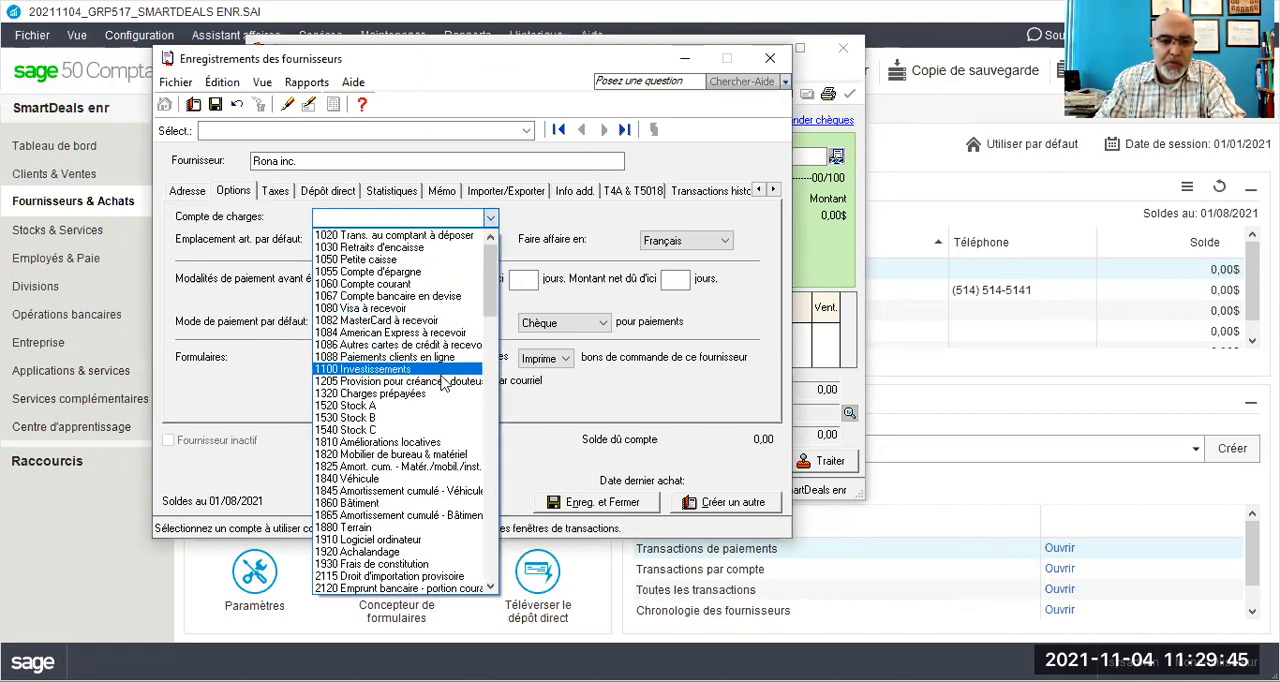
scroll(445, 370, down, 20)
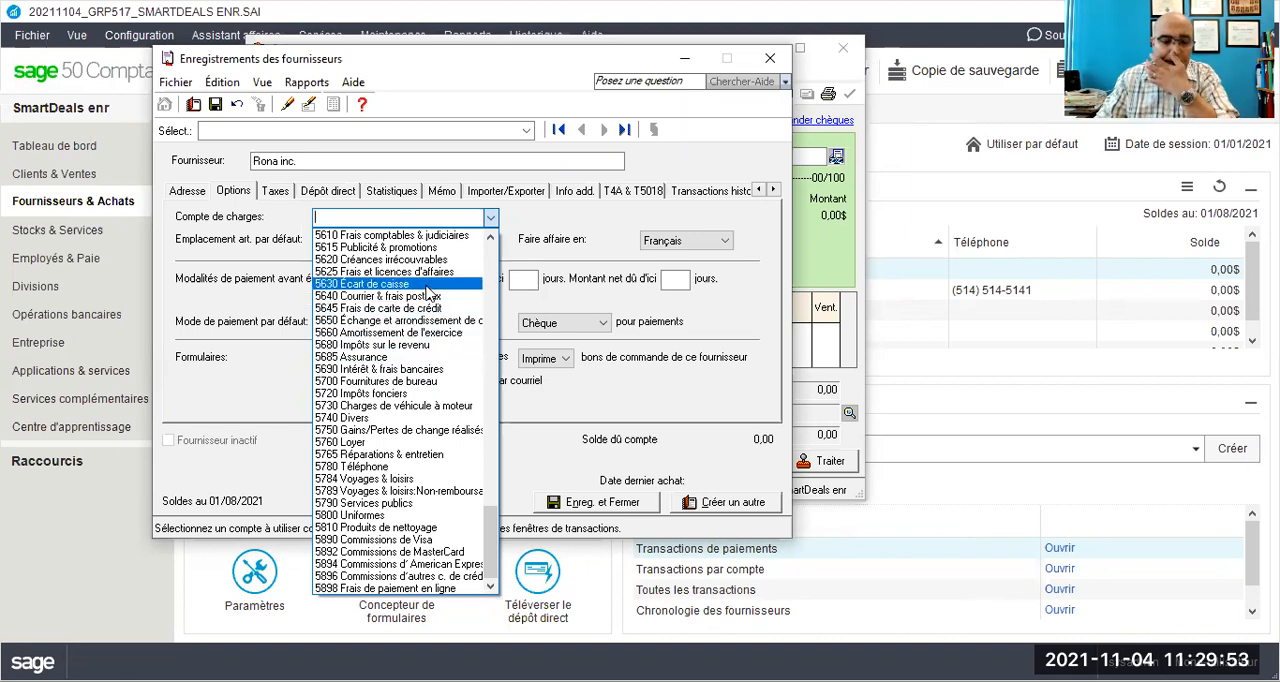
click(398, 383)
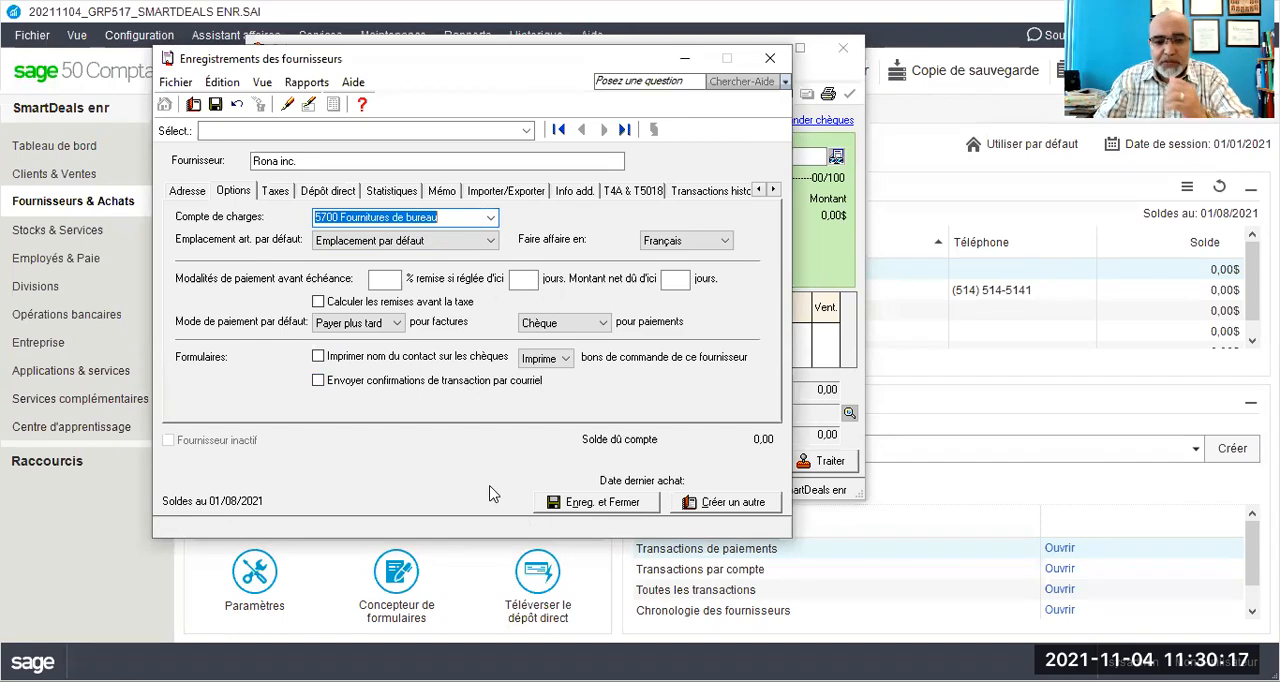
click(770, 62)
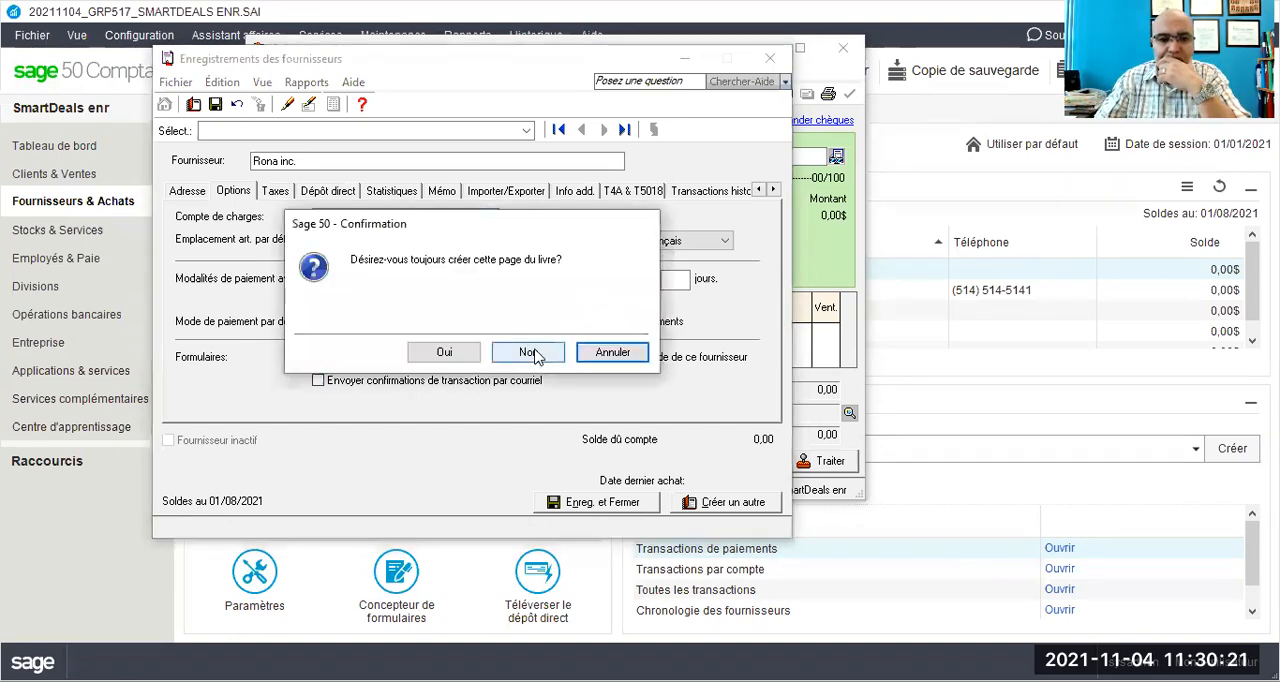
click(514, 348)
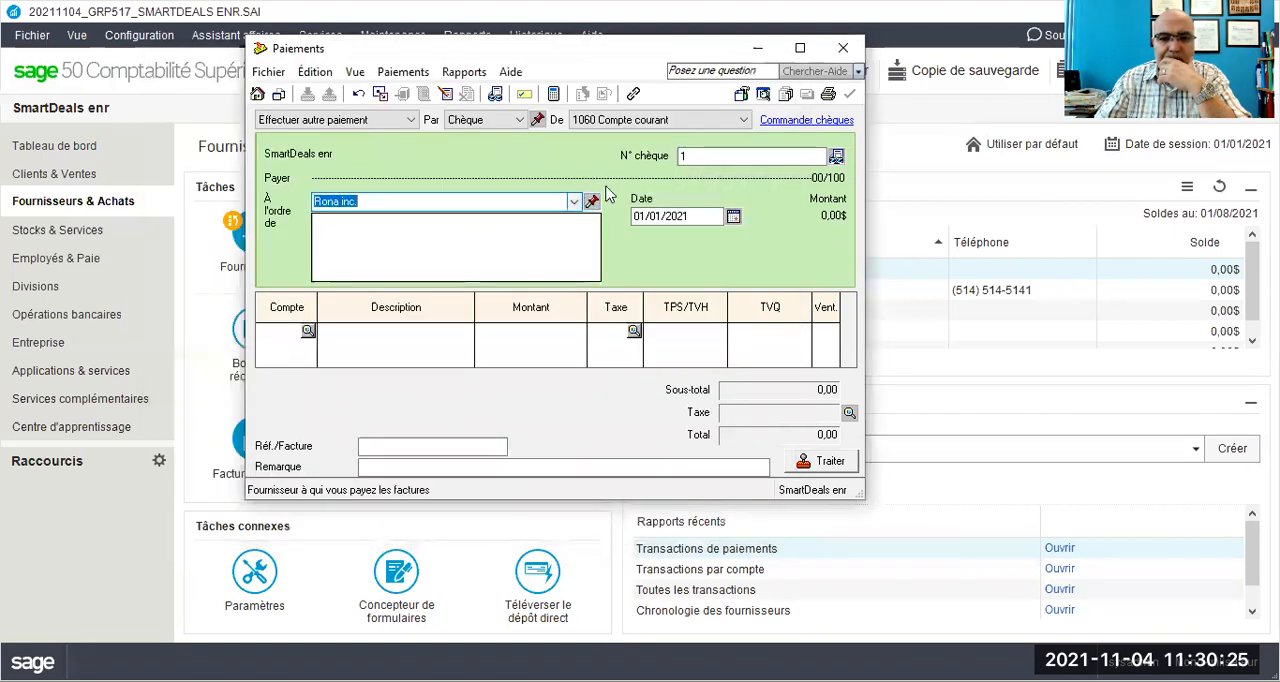
click(844, 48)
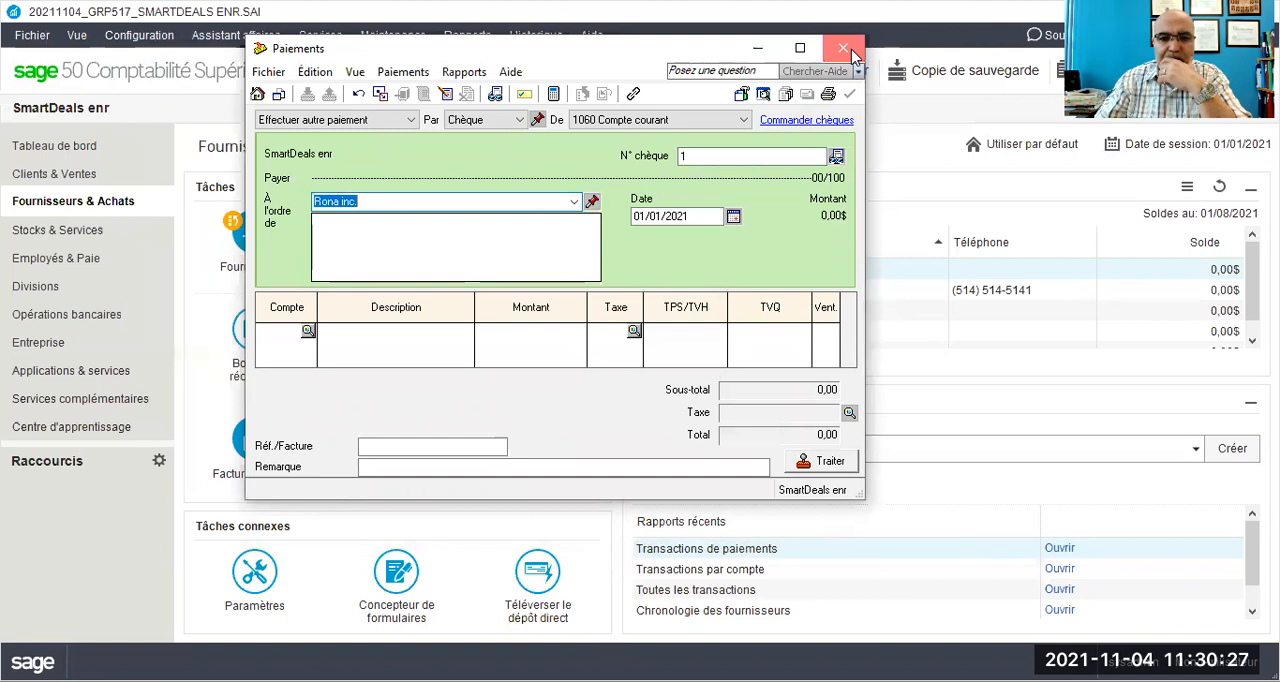
click(307, 337)
click(307, 333)
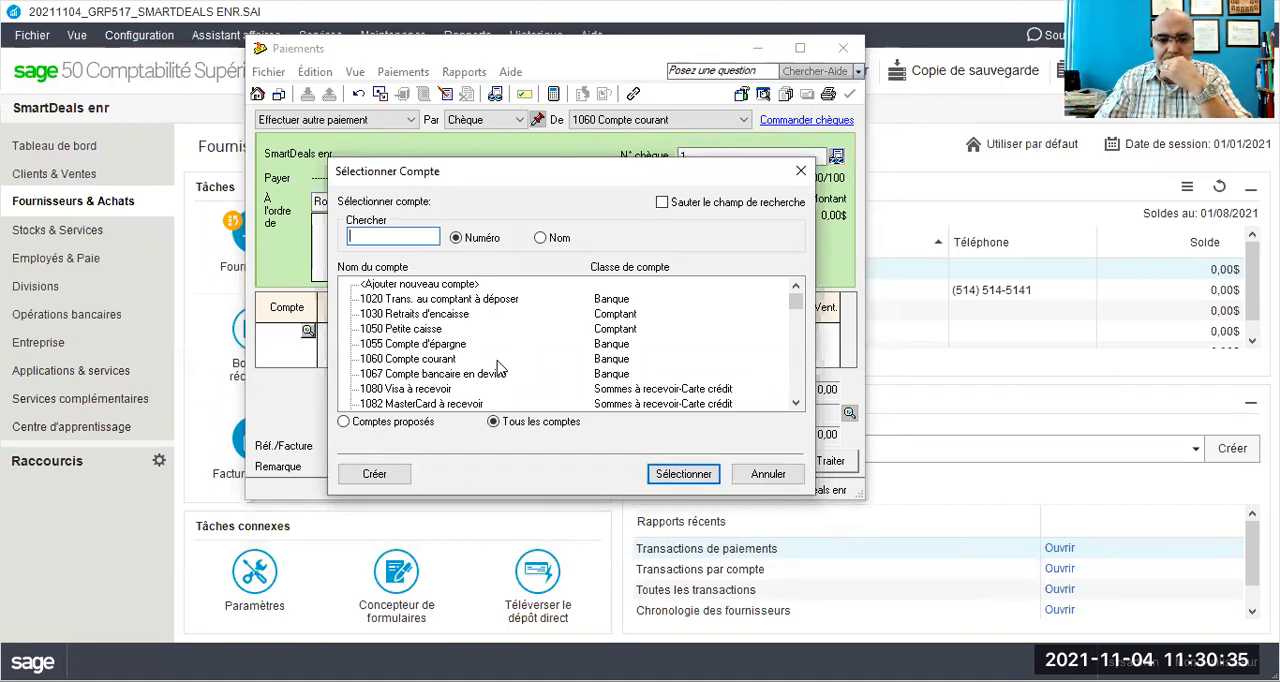
scroll(514, 357, down, 20)
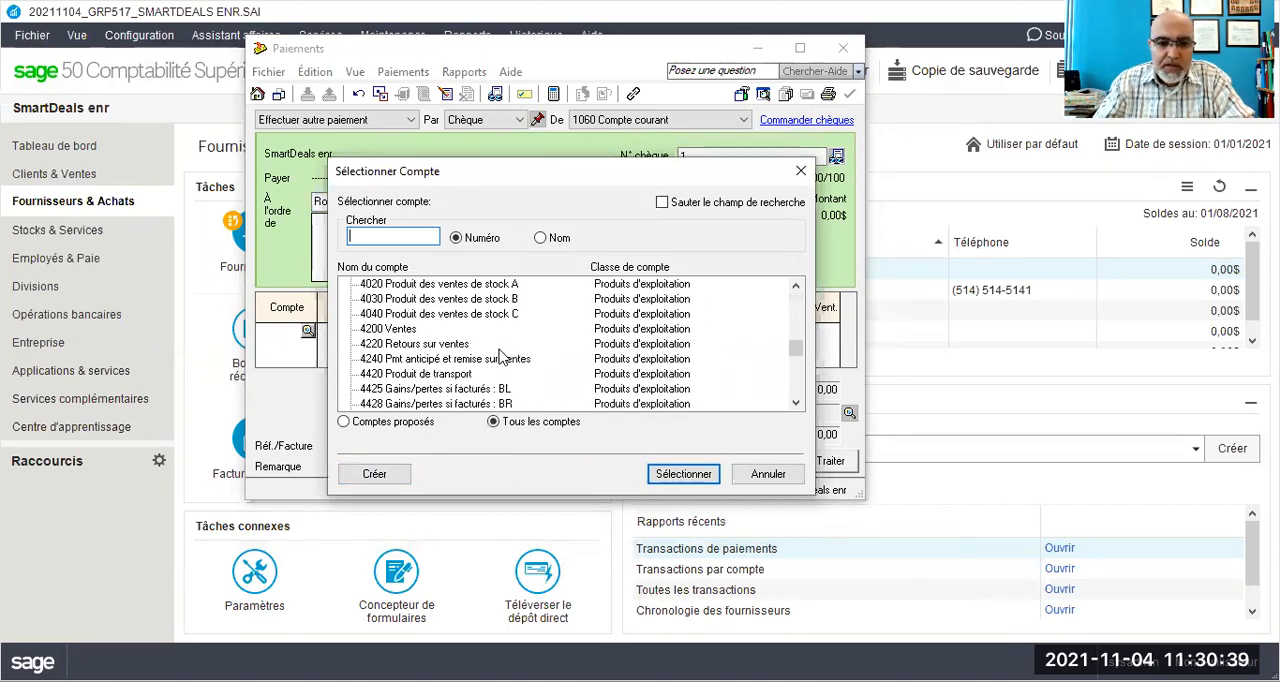
scroll(505, 357, down, 10)
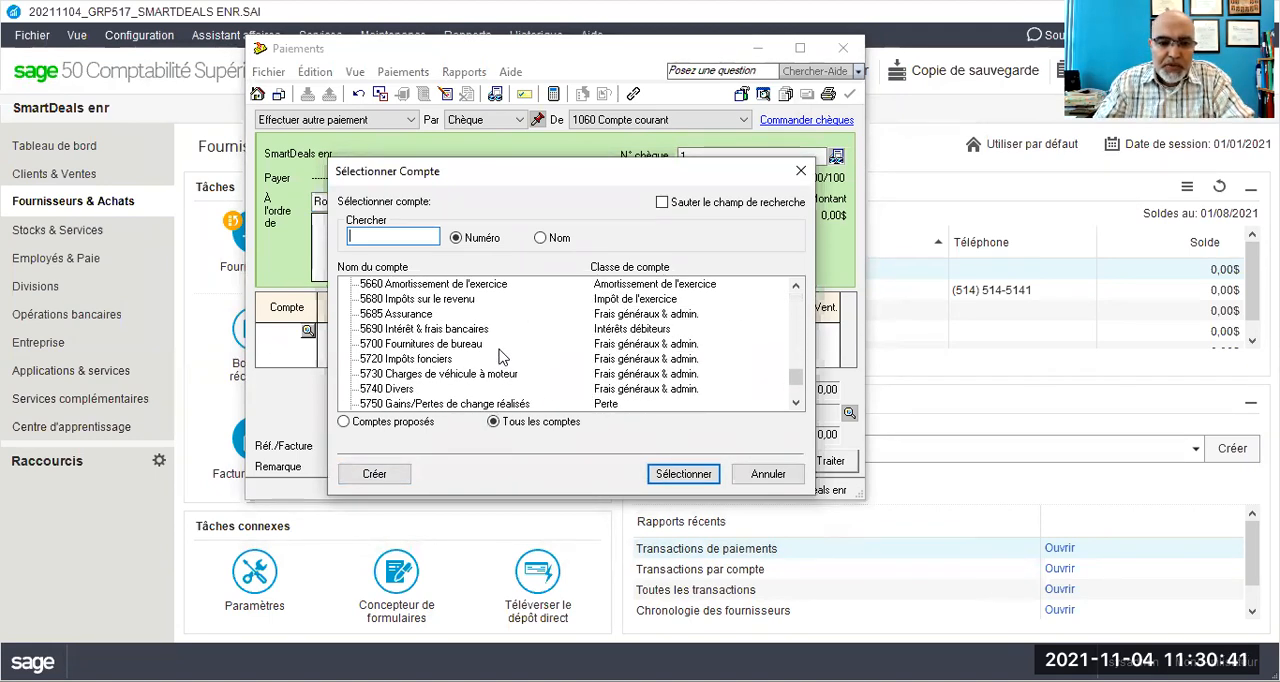
click(434, 360)
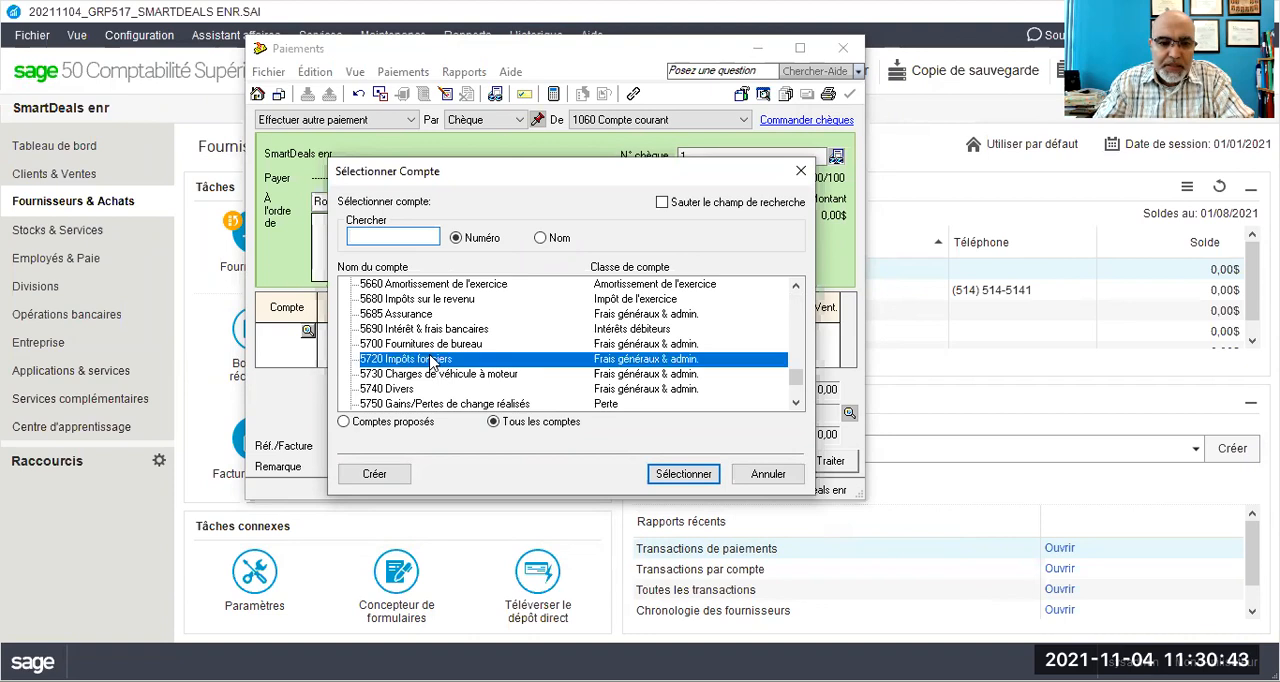
click(378, 344)
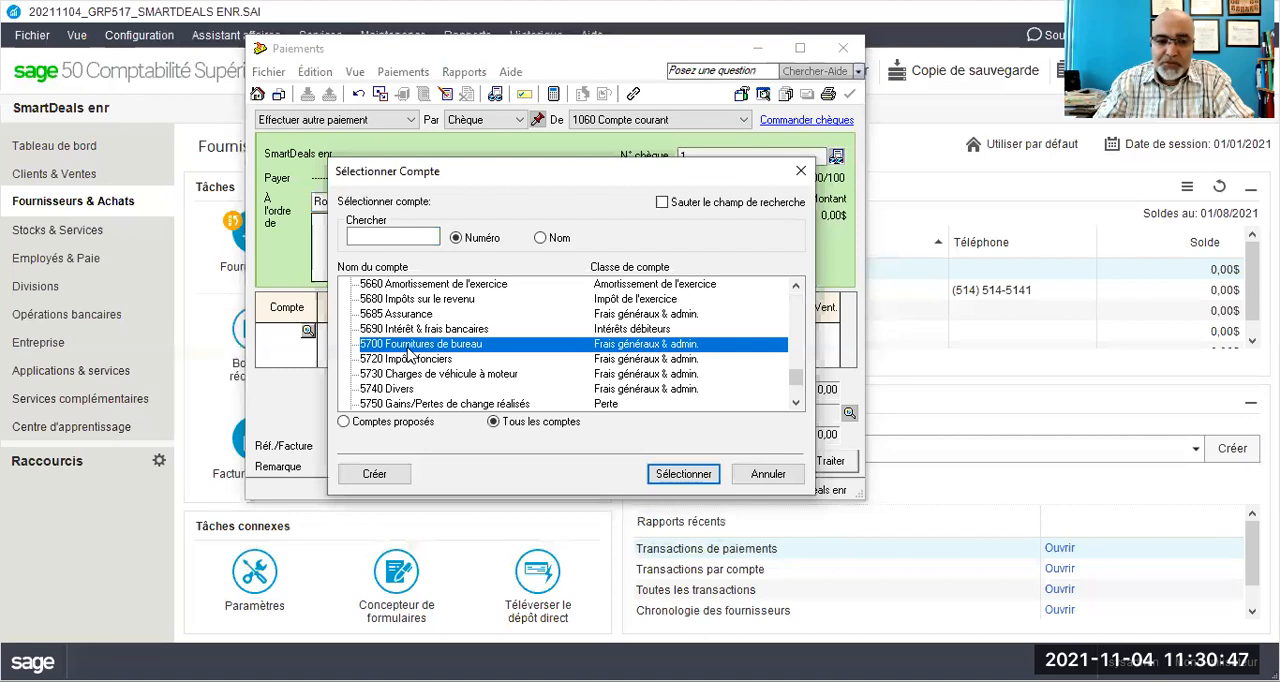
click(374, 476)
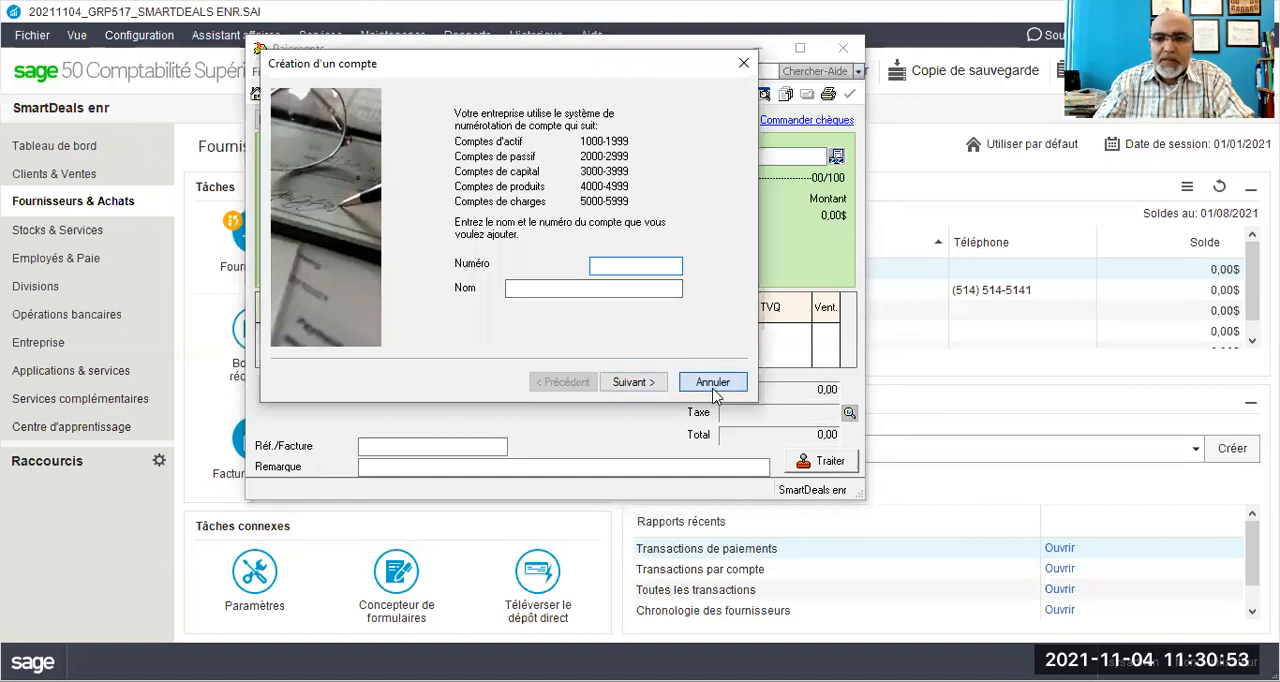
click(713, 385)
click(843, 47)
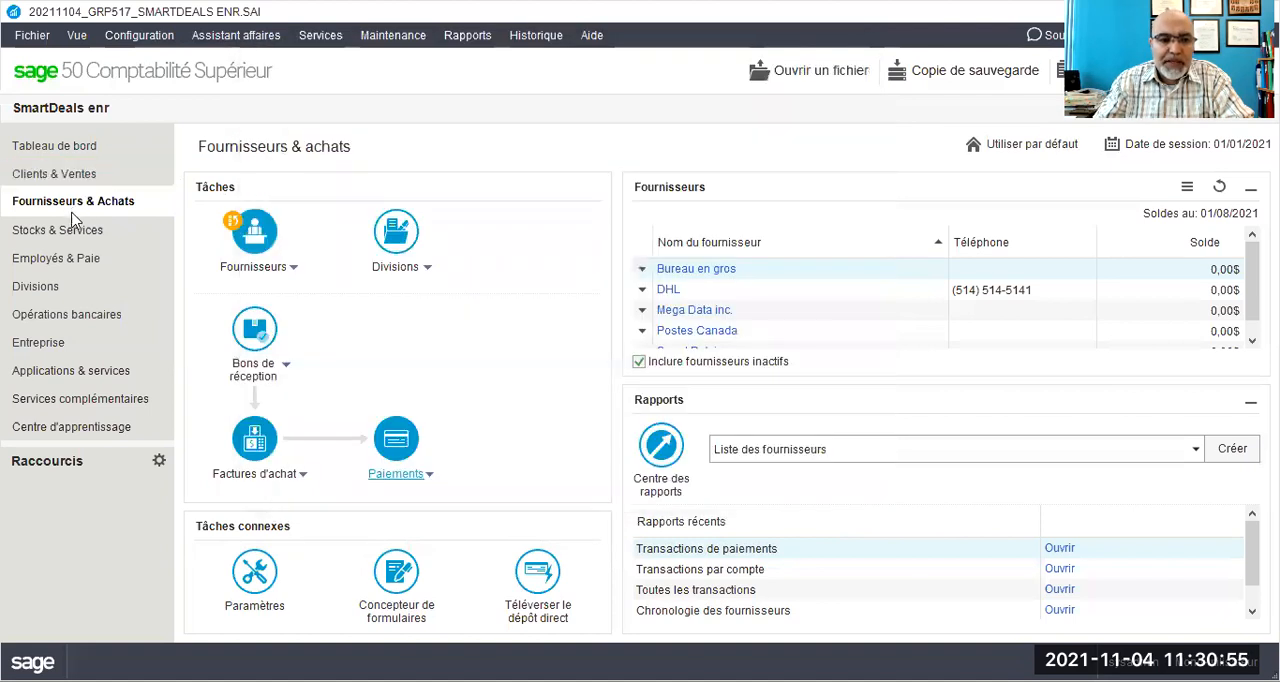
- Open the company's chart of accounts and find the record of account 5700 Fournitures de bureau
click(47, 350)
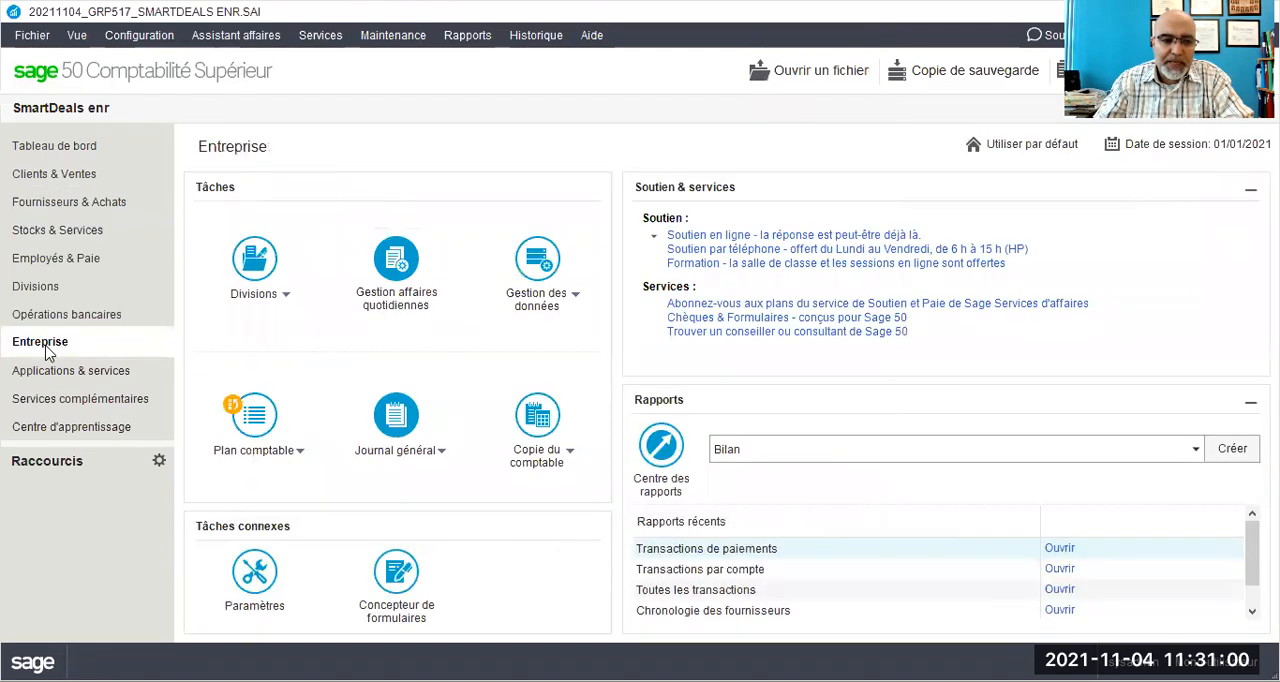
click(255, 417)
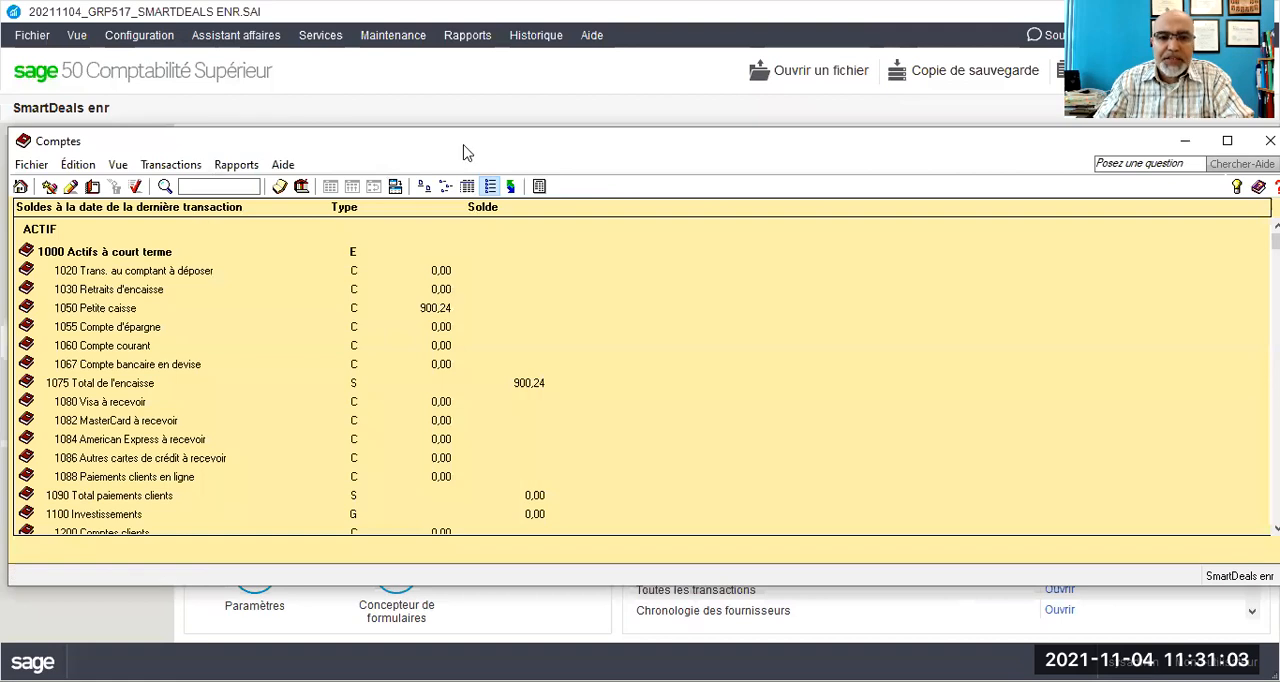
drag(443, 148, 400, 12)
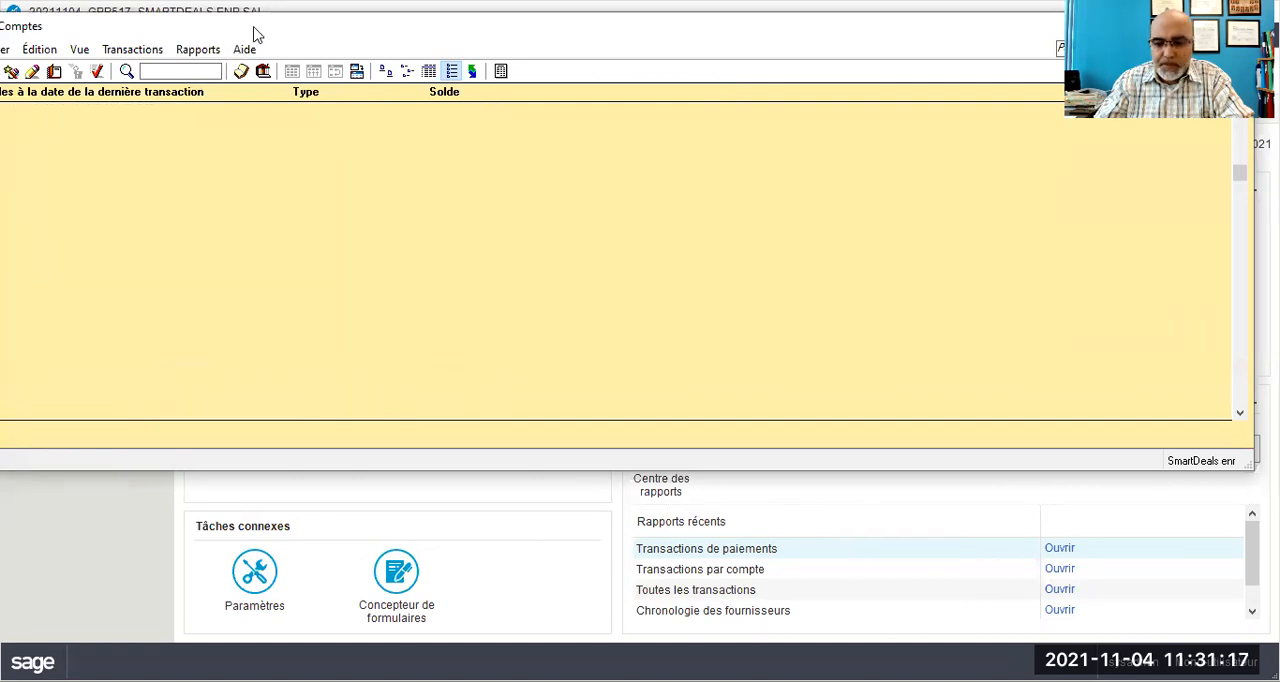
drag(253, 35, 265, 84)
click(200, 121)
text(5700)
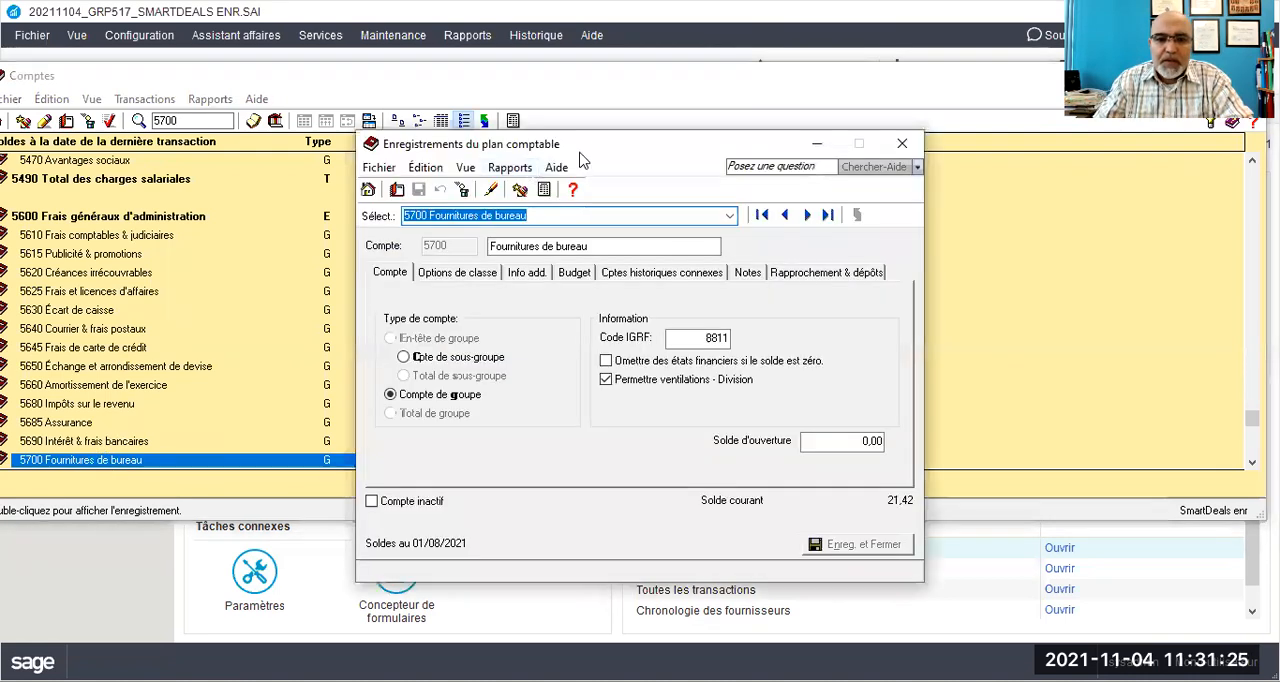
drag(590, 147, 488, 104)
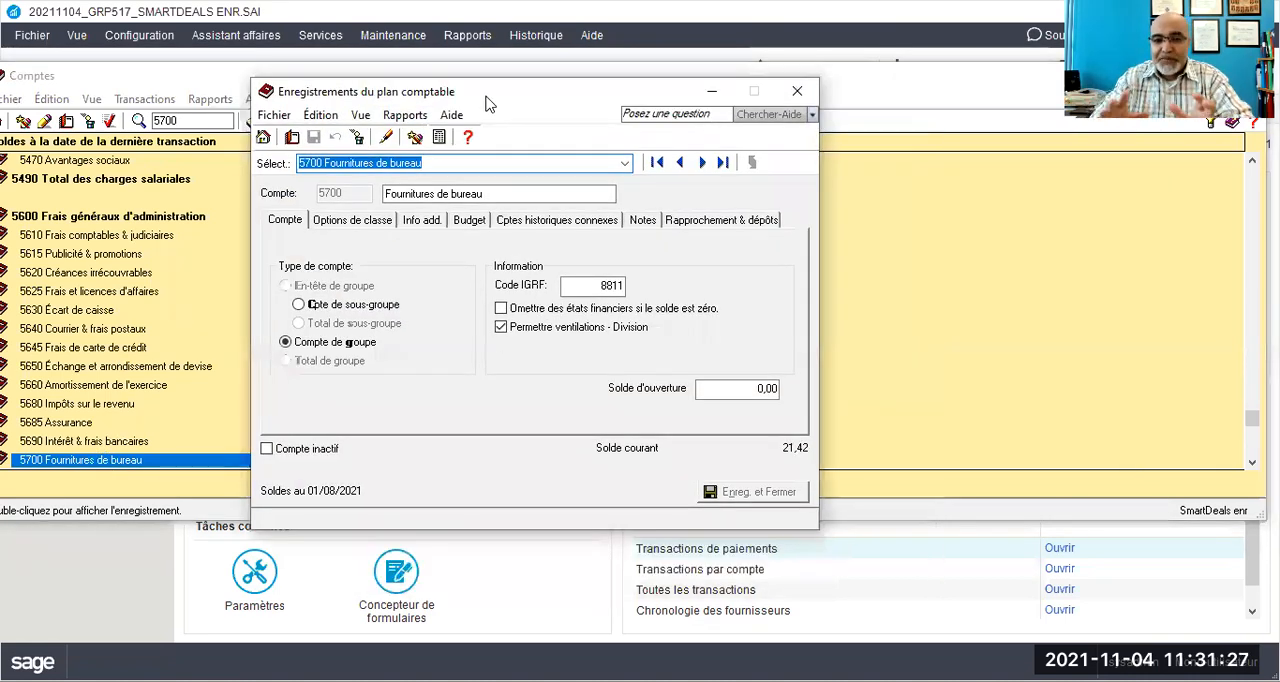
- Create group account 5710 named Fourniture et petit matériel, save it, and close the account record
click(291, 137)
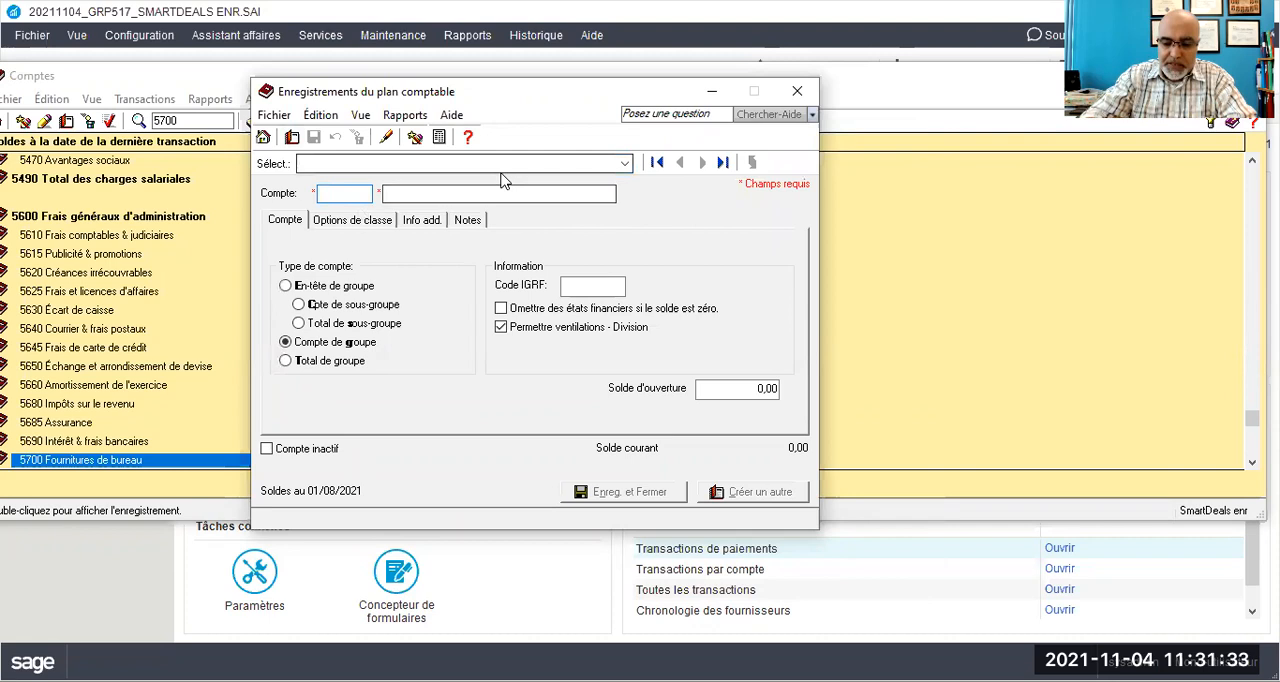
text(5710)
key(Tab)
text(Fourniture et)
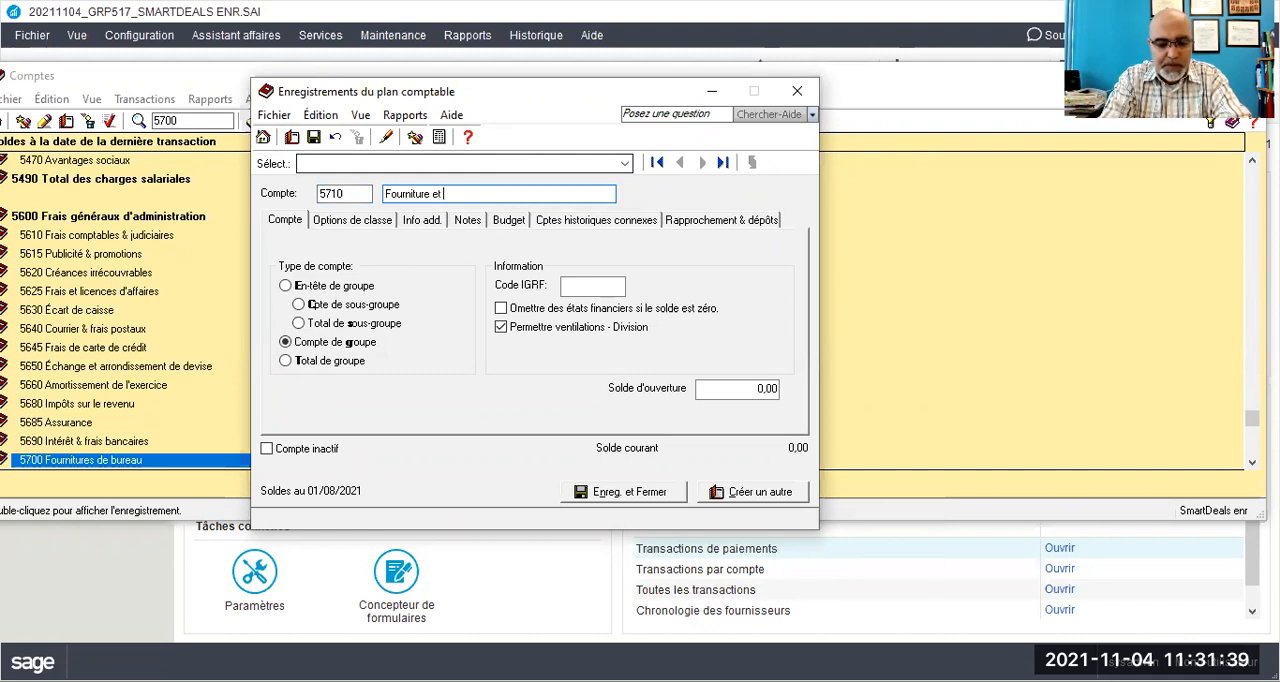
text( ma)
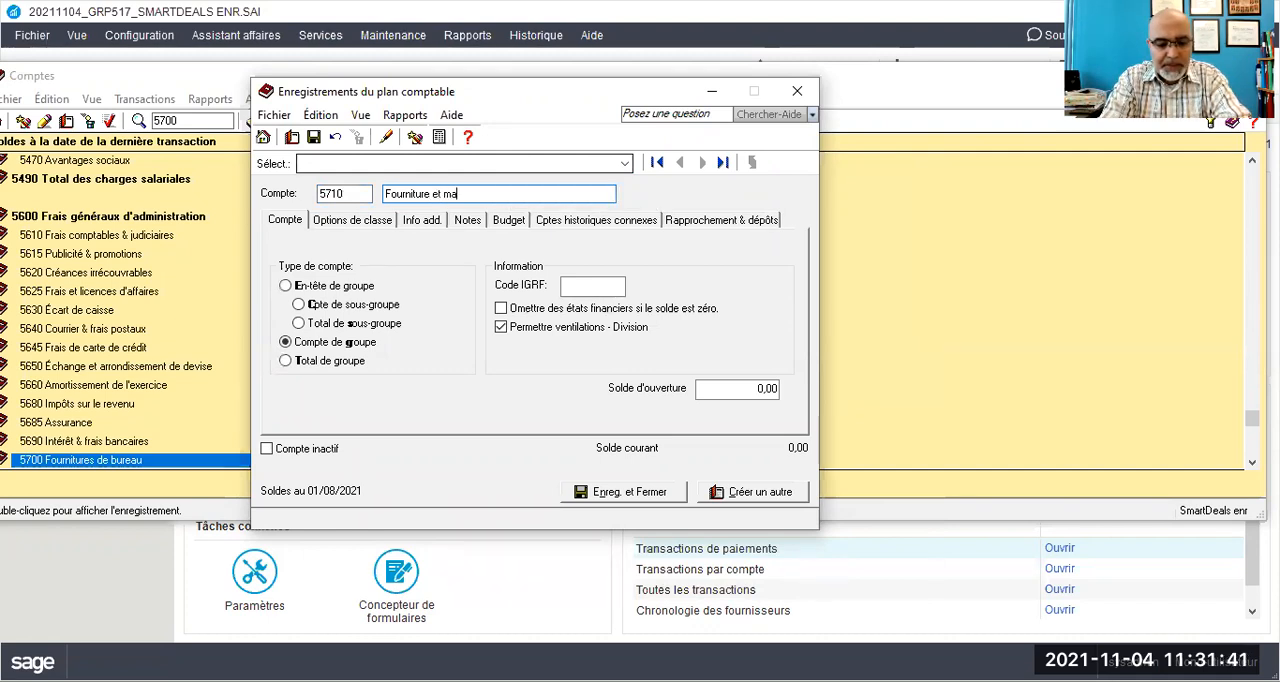
key(BackSpace)
key(BackSpace)
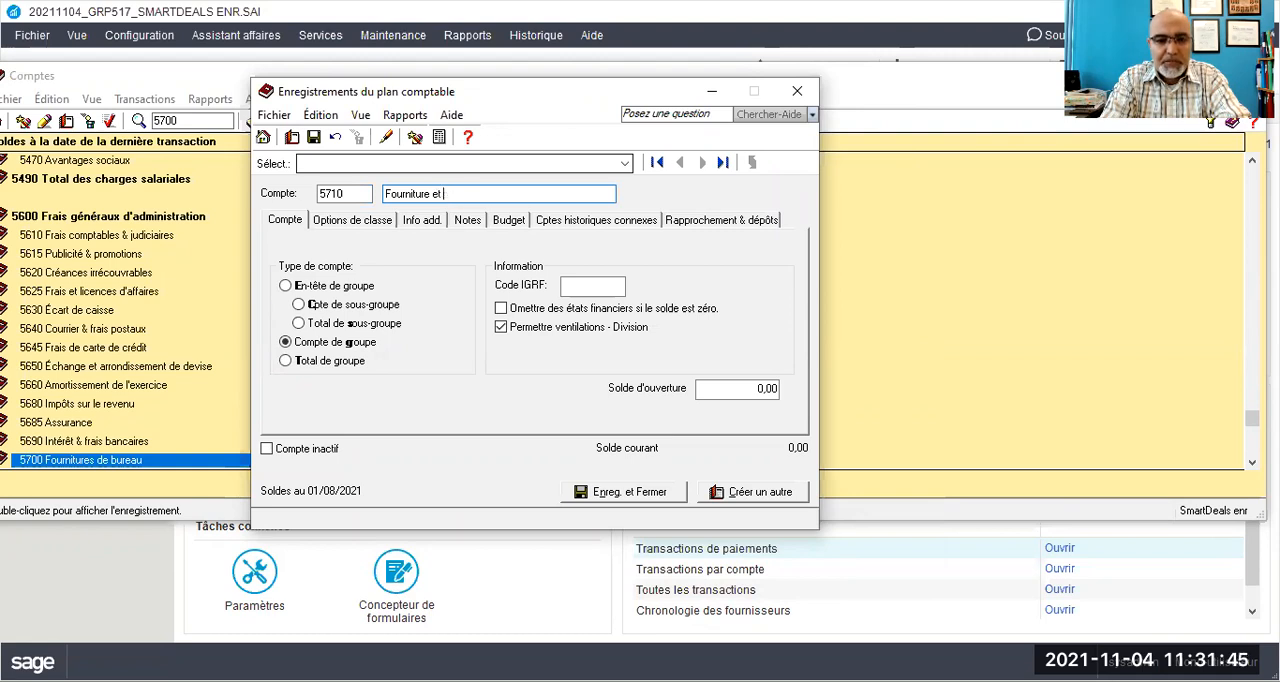
text(petit matériel)
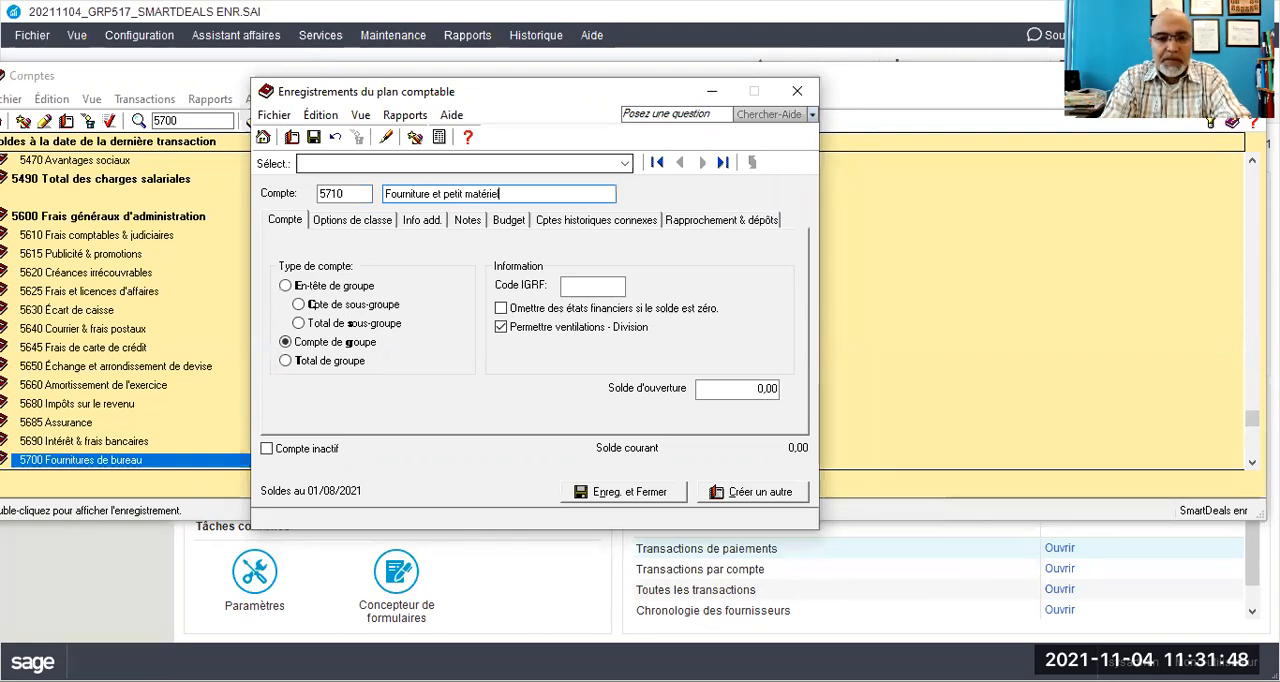
click(313, 137)
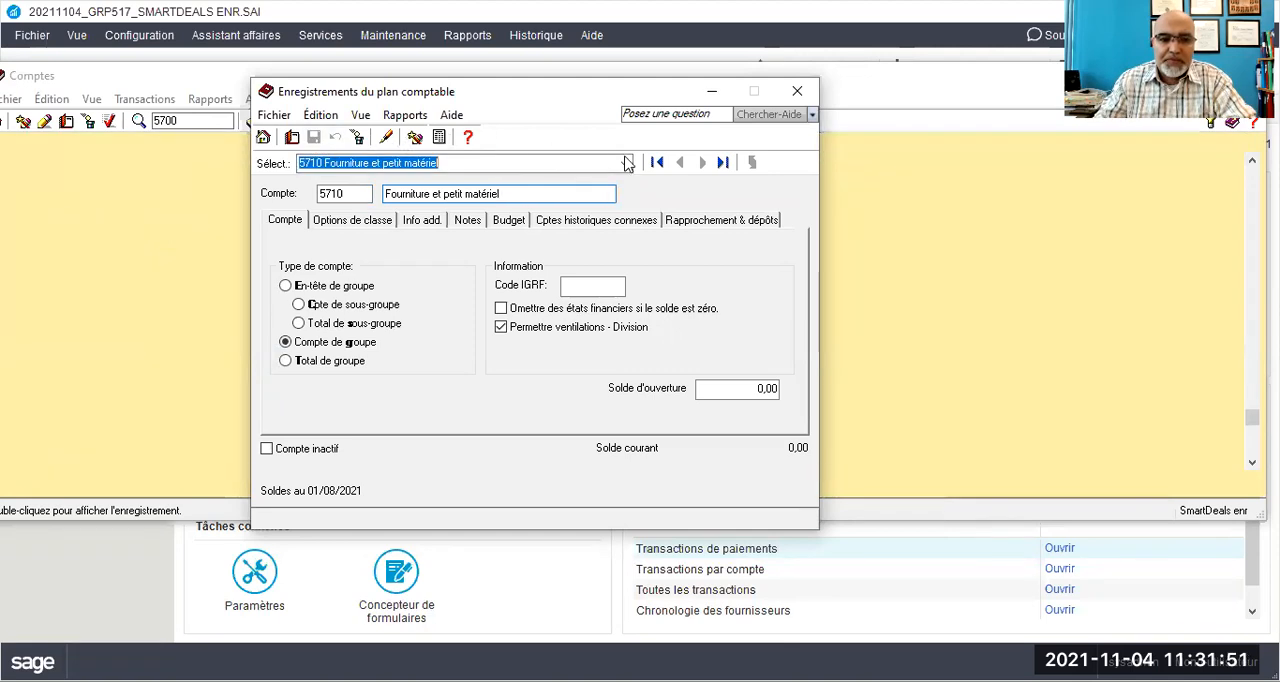
click(799, 93)
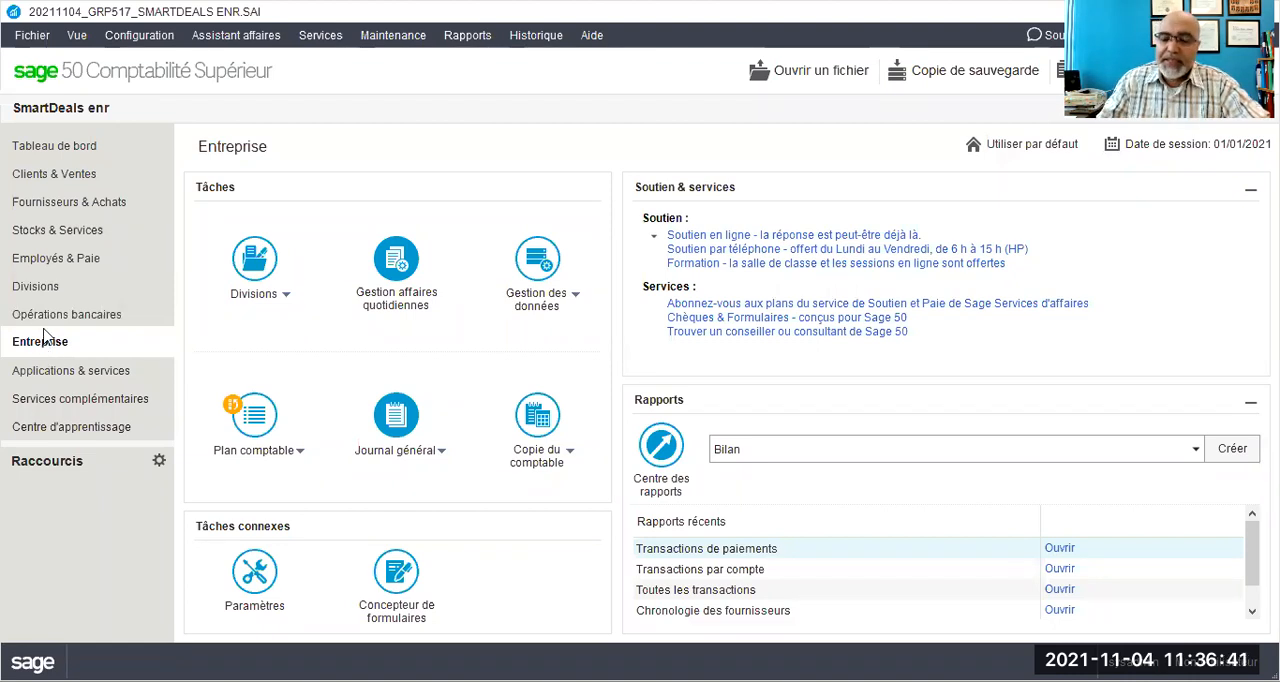
- Start a new miscellaneous supplier payment in Fournisseurs & Achats
click(44, 208)
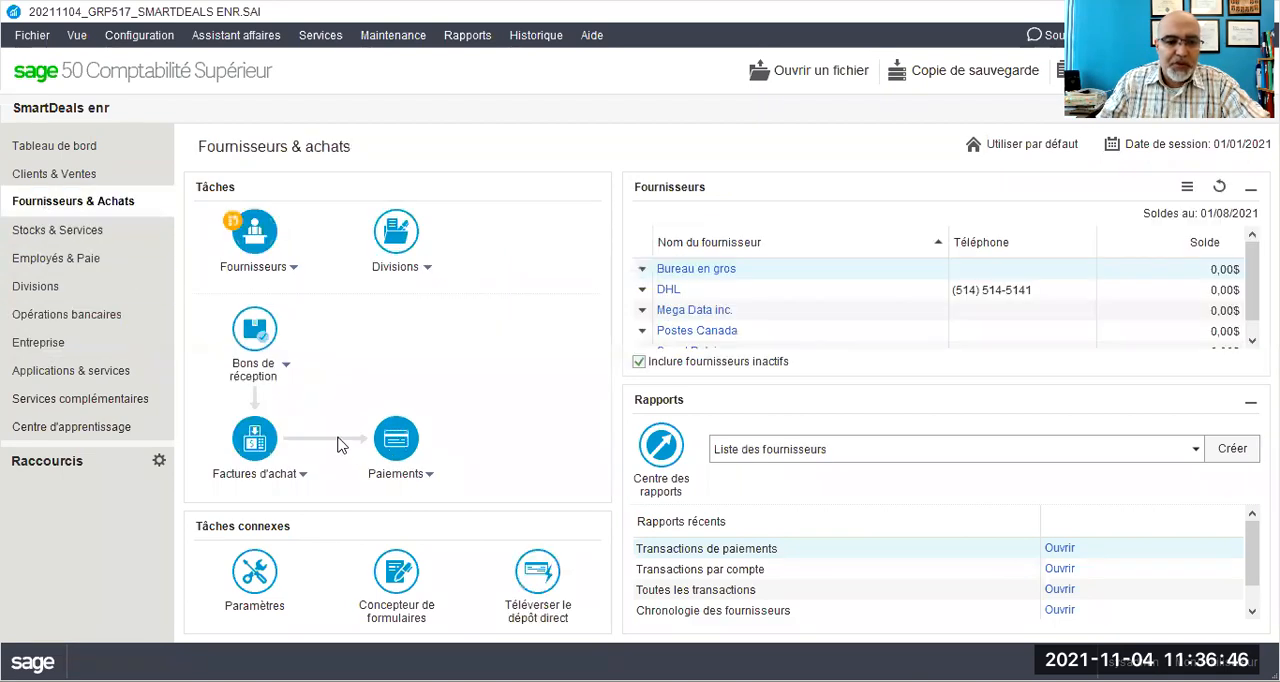
click(415, 482)
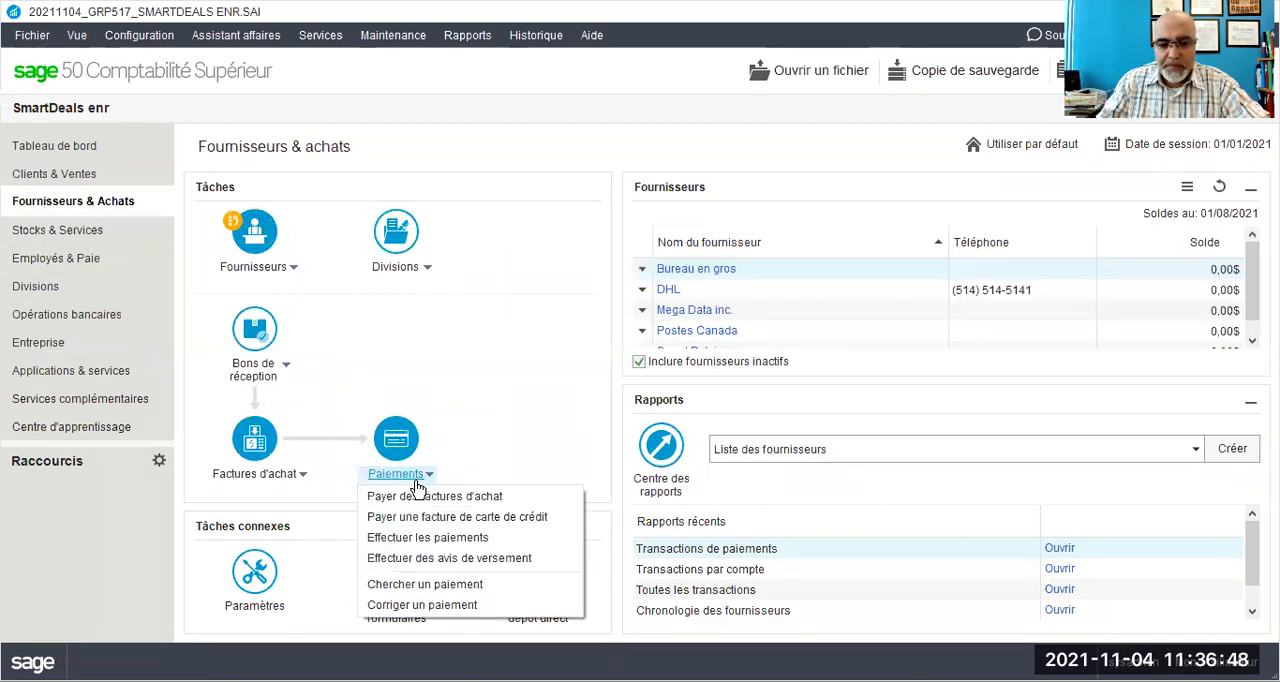
click(515, 545)
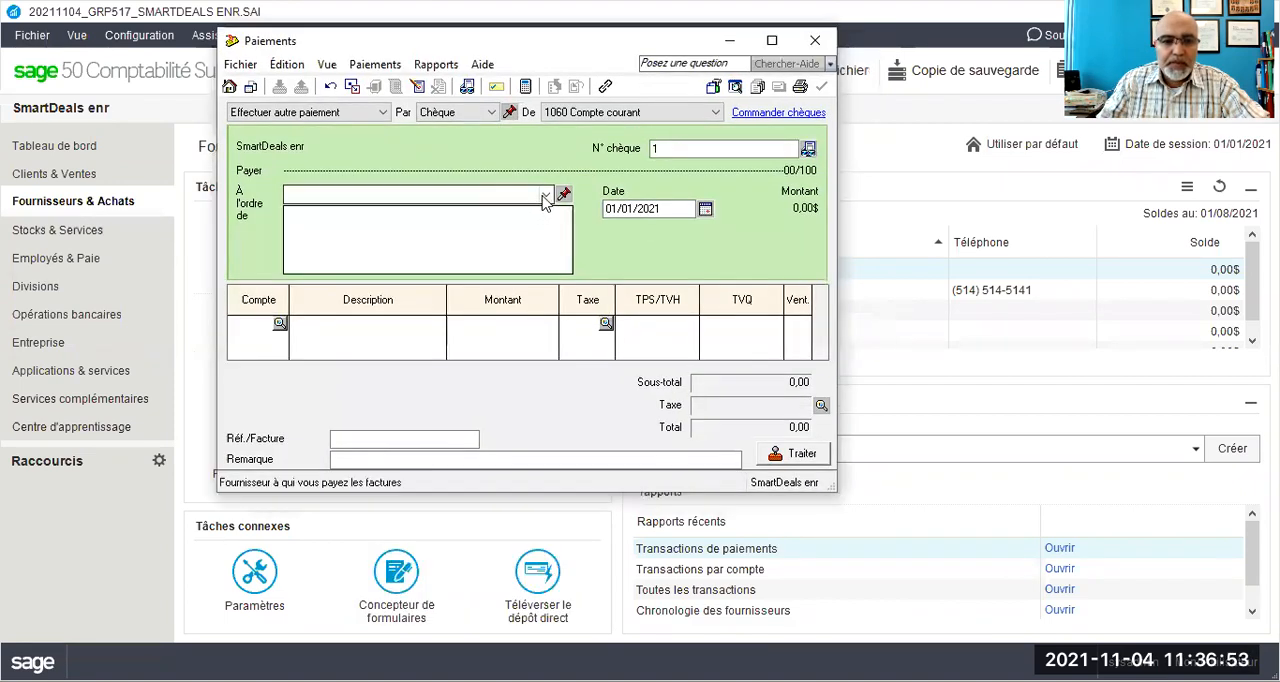
- Enter Rona inc. as the cheque's payee and choose to add it as a supplier with a complete record
click(546, 196)
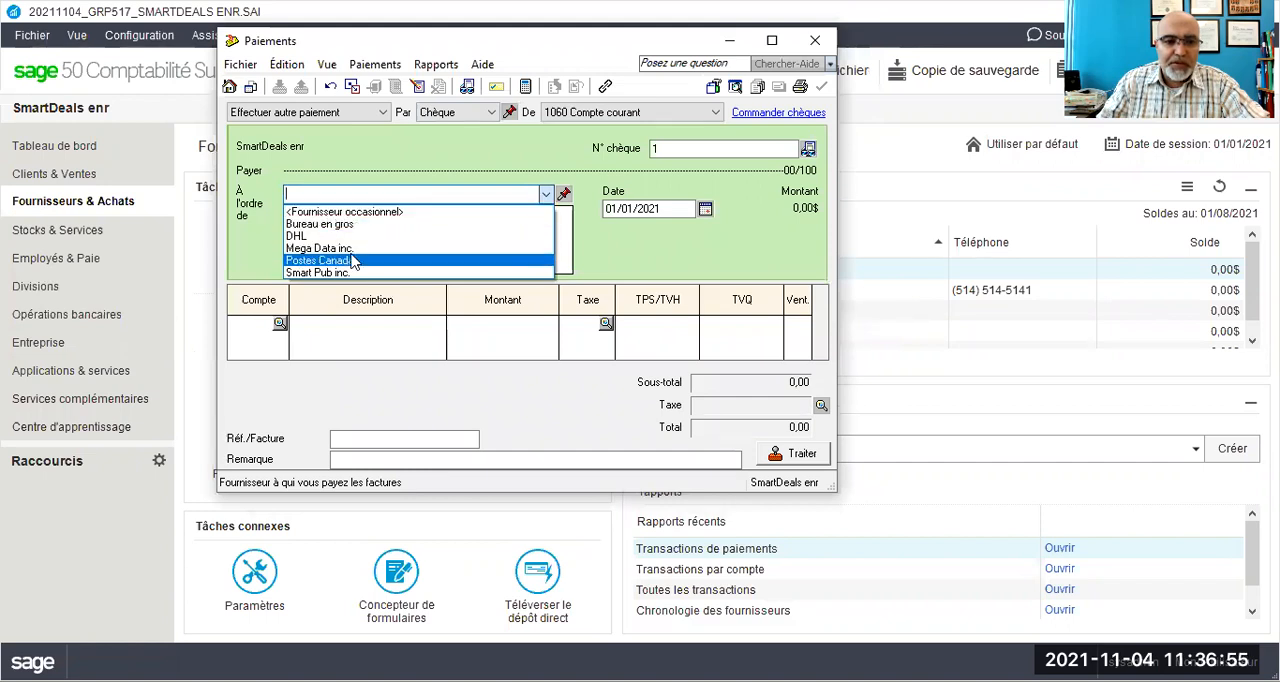
click(335, 191)
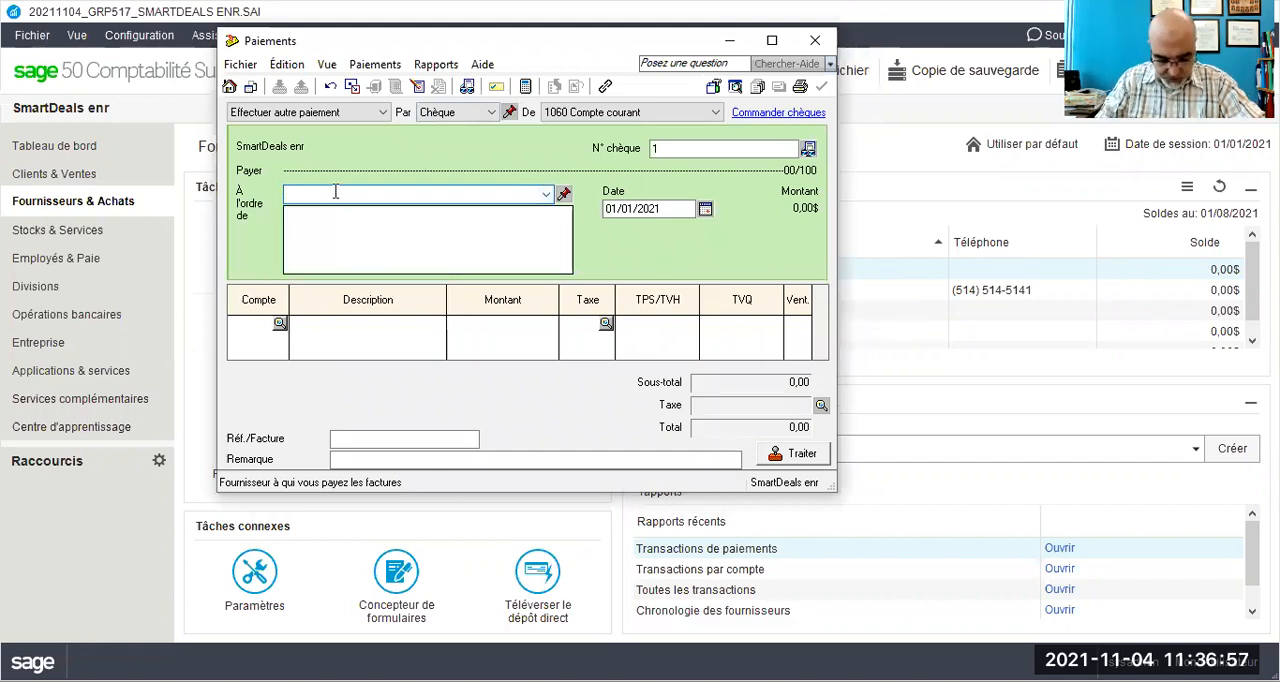
text(R)
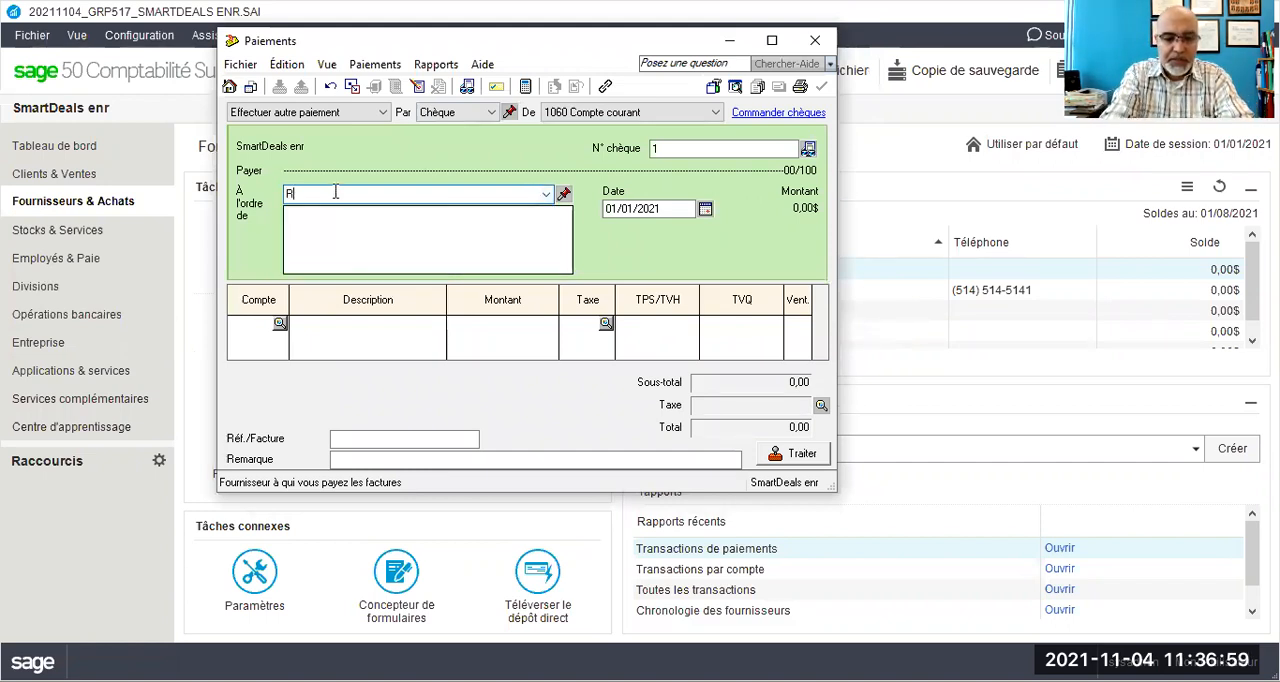
text(ona inc)
key(Tab)
click(490, 314)
click(490, 314)
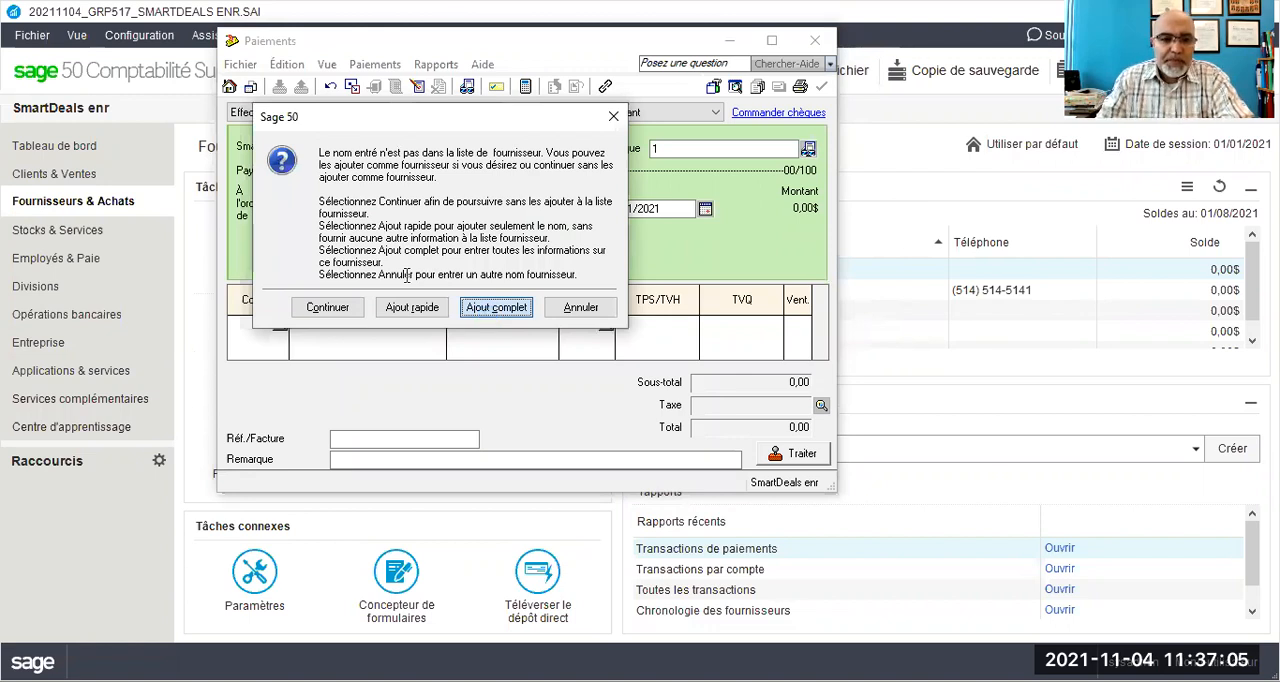
- Set Rona inc.'s default expense account to 5605 Achat de fournitures pour atelier
click(330, 217)
text(5606)
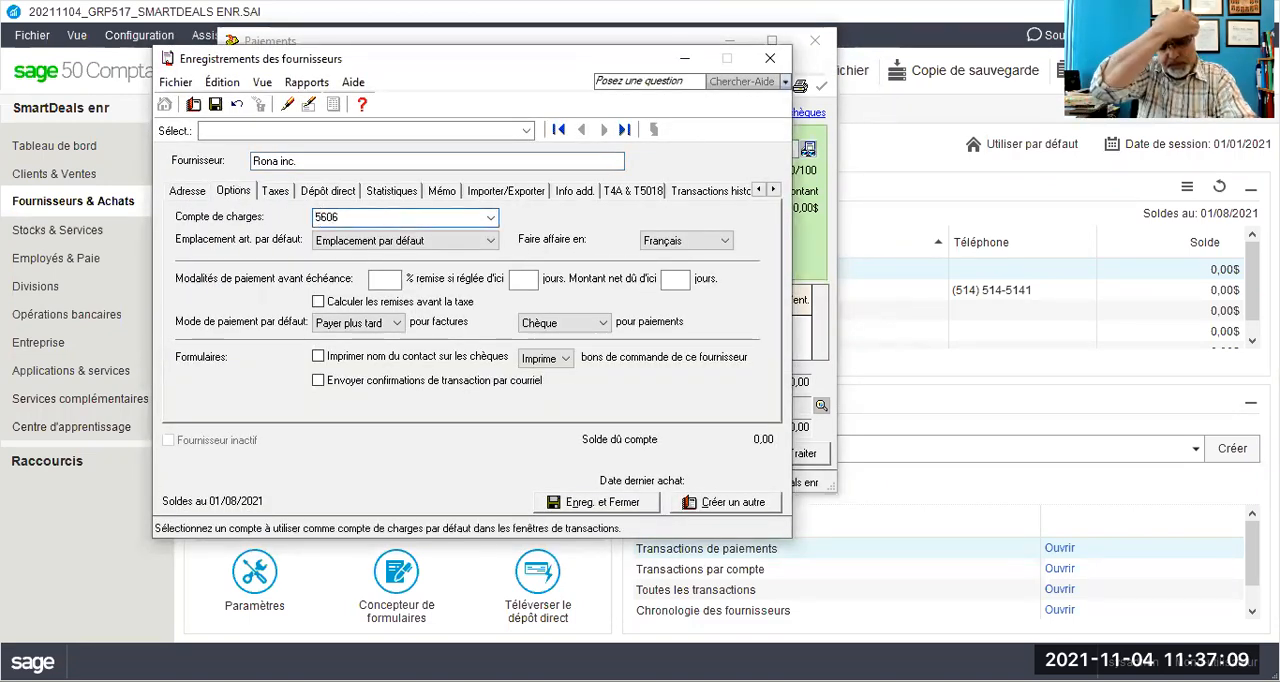
key(Tab)
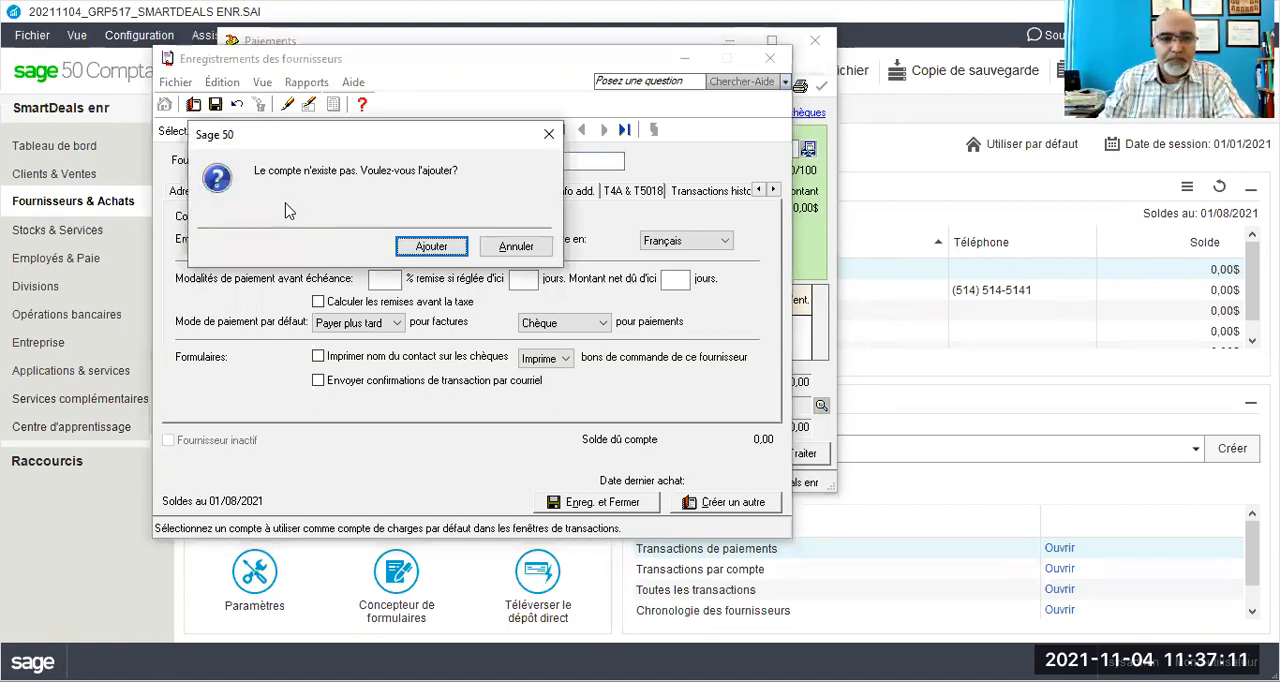
click(503, 251)
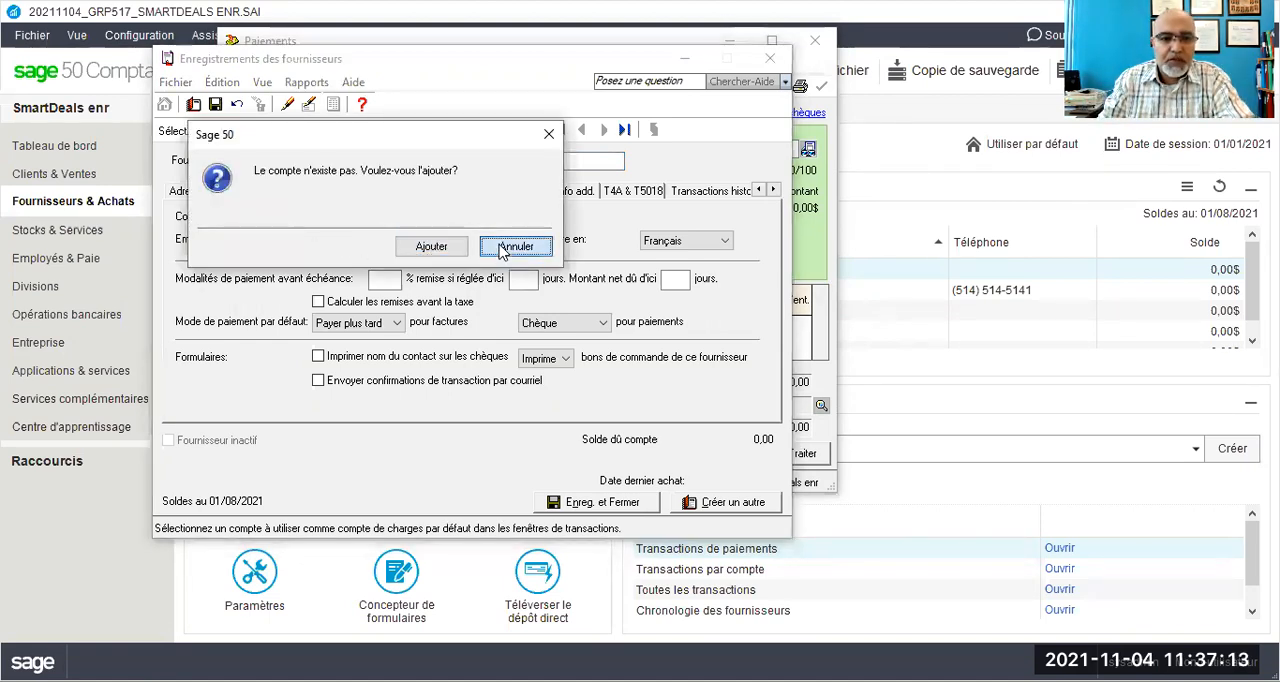
text(5605)
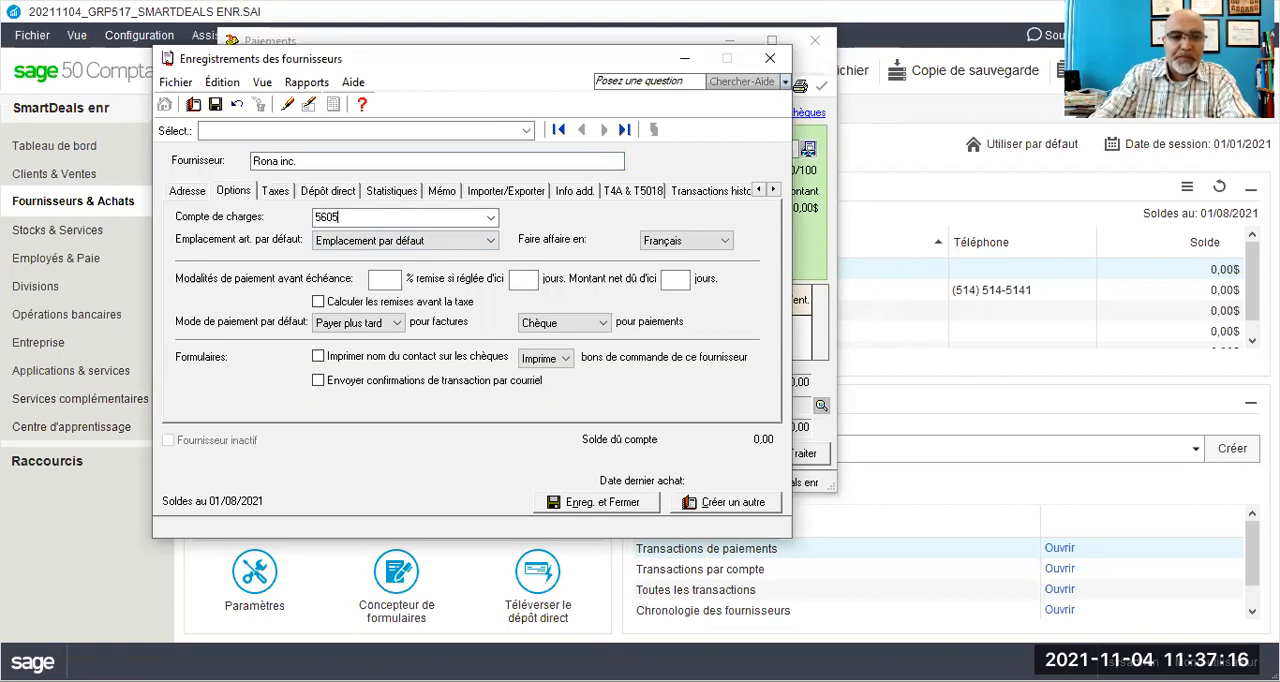
key(Tab)
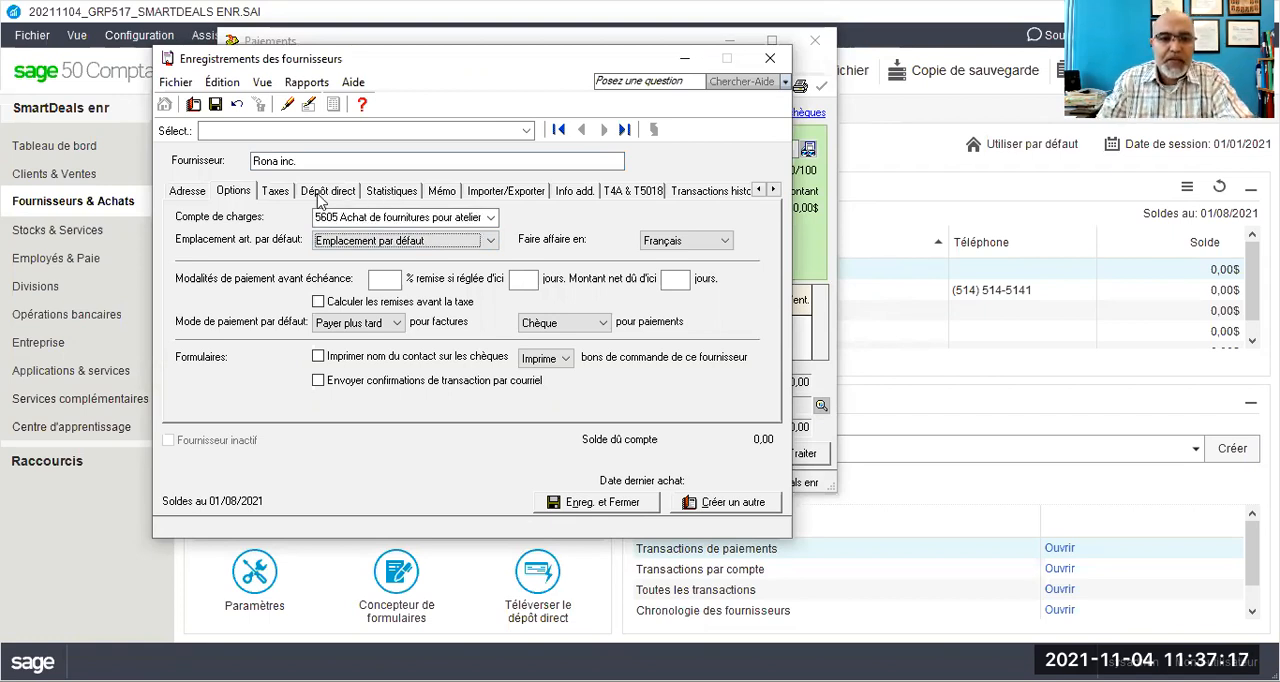
- Set Rona inc.'s usual tax code to GQ - TPS 5%, TVQ 9.975% and save the supplier record
click(274, 192)
click(298, 362)
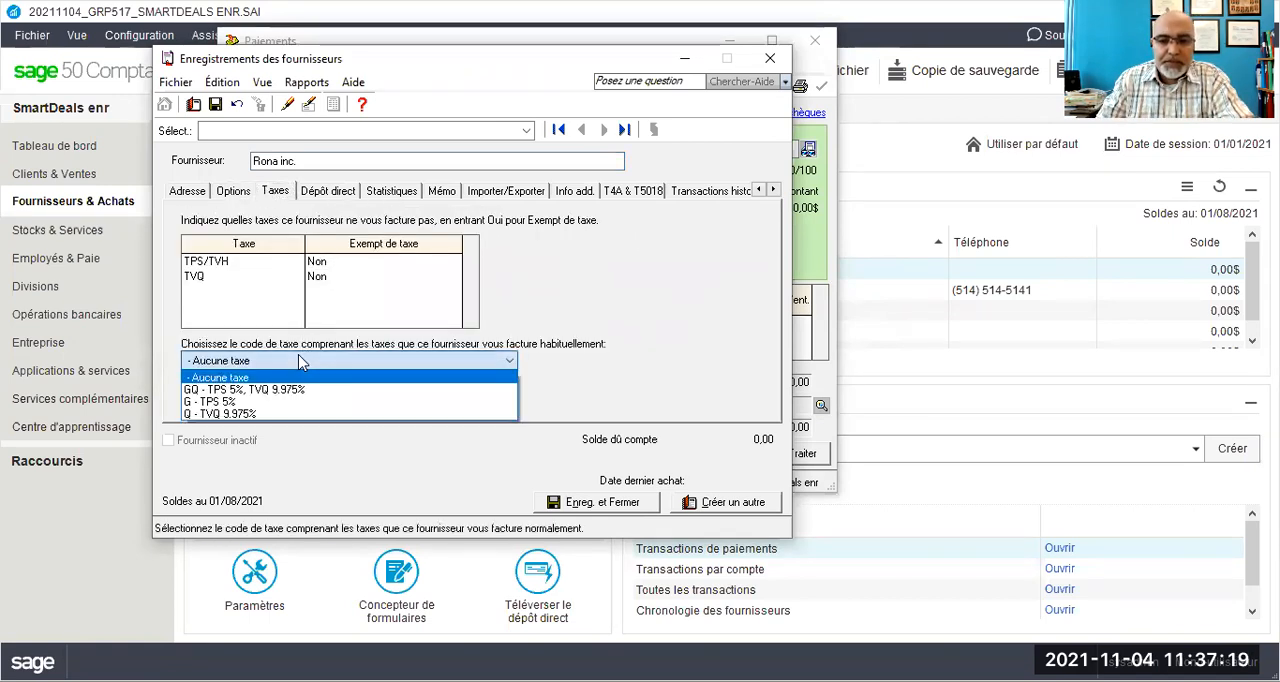
click(252, 392)
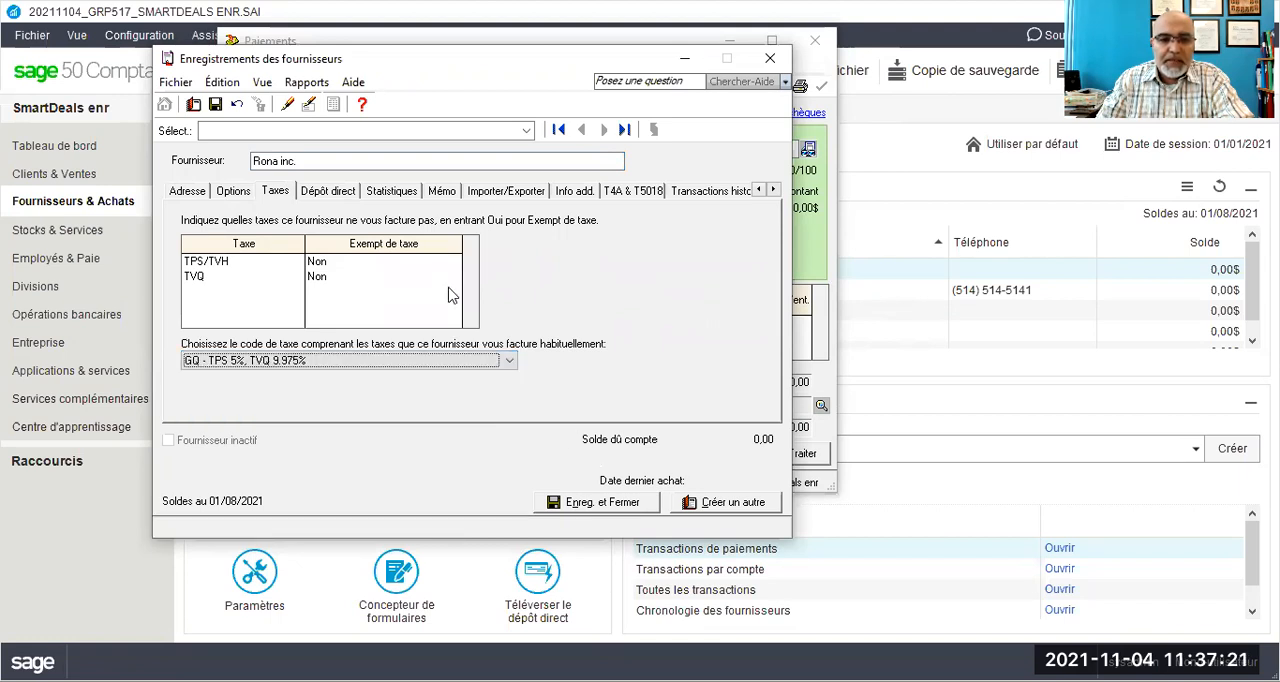
click(620, 503)
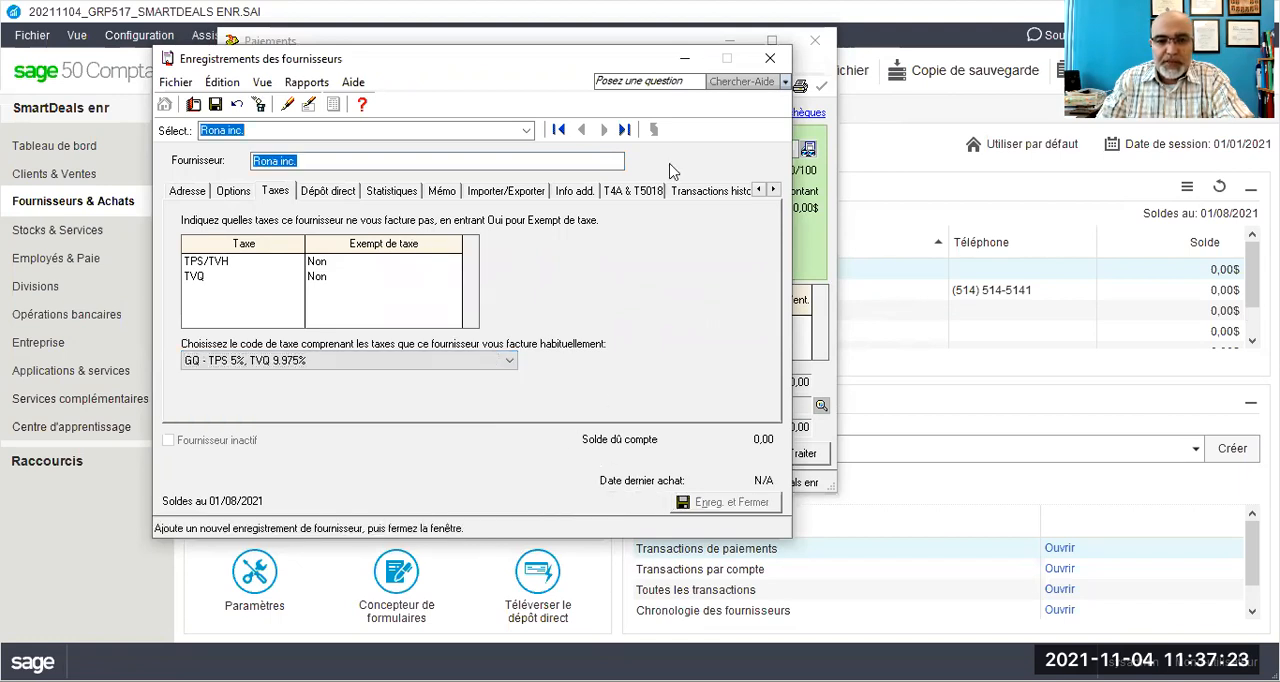
- Set the Rona inc. payment method to Comptant, paid from account 1050 Petite caisse
click(453, 117)
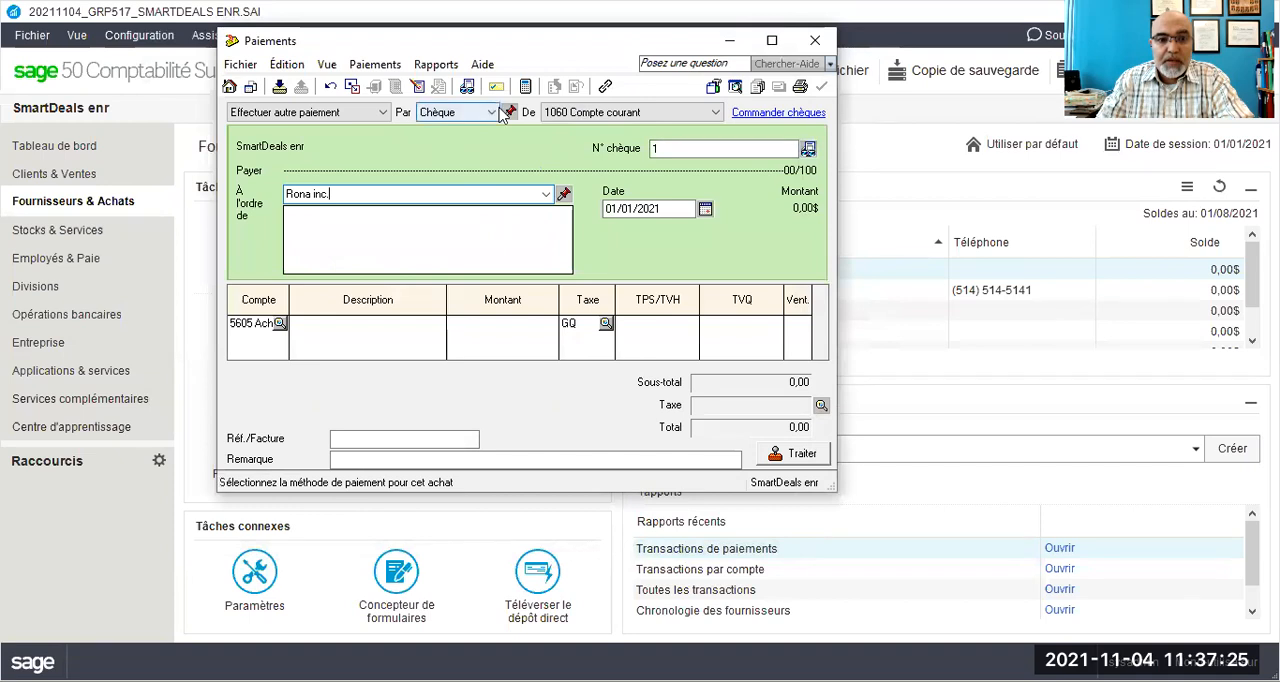
click(459, 131)
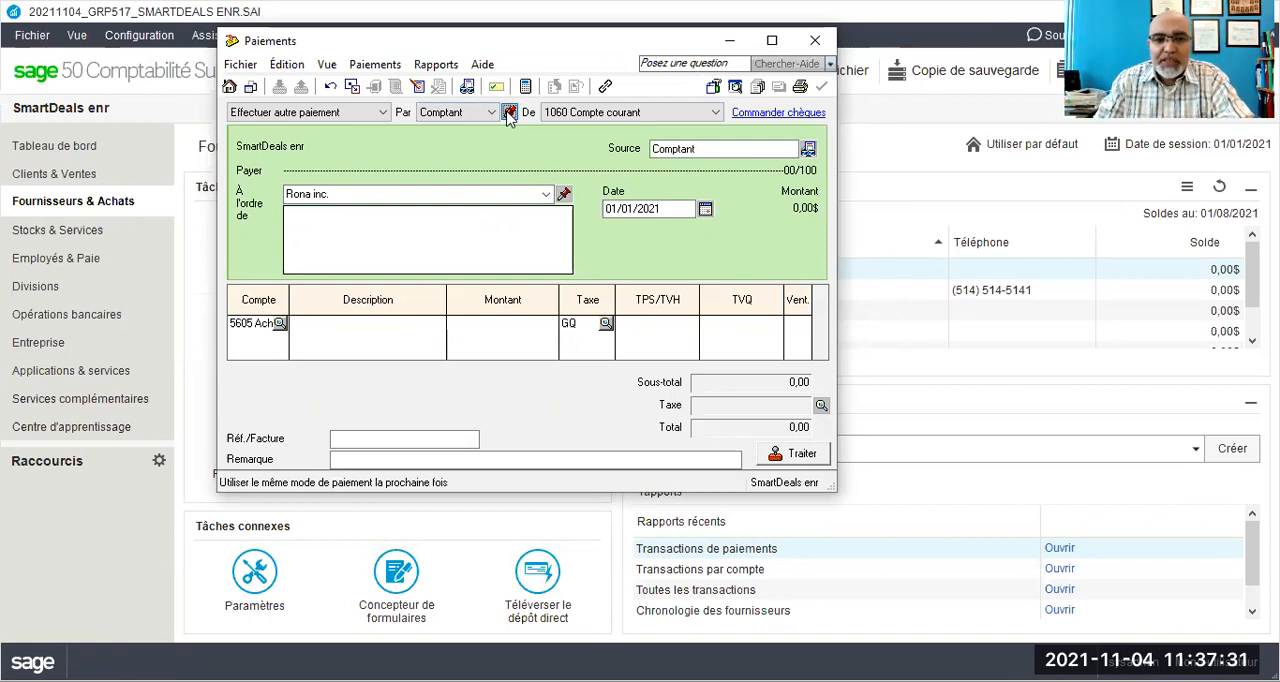
click(585, 112)
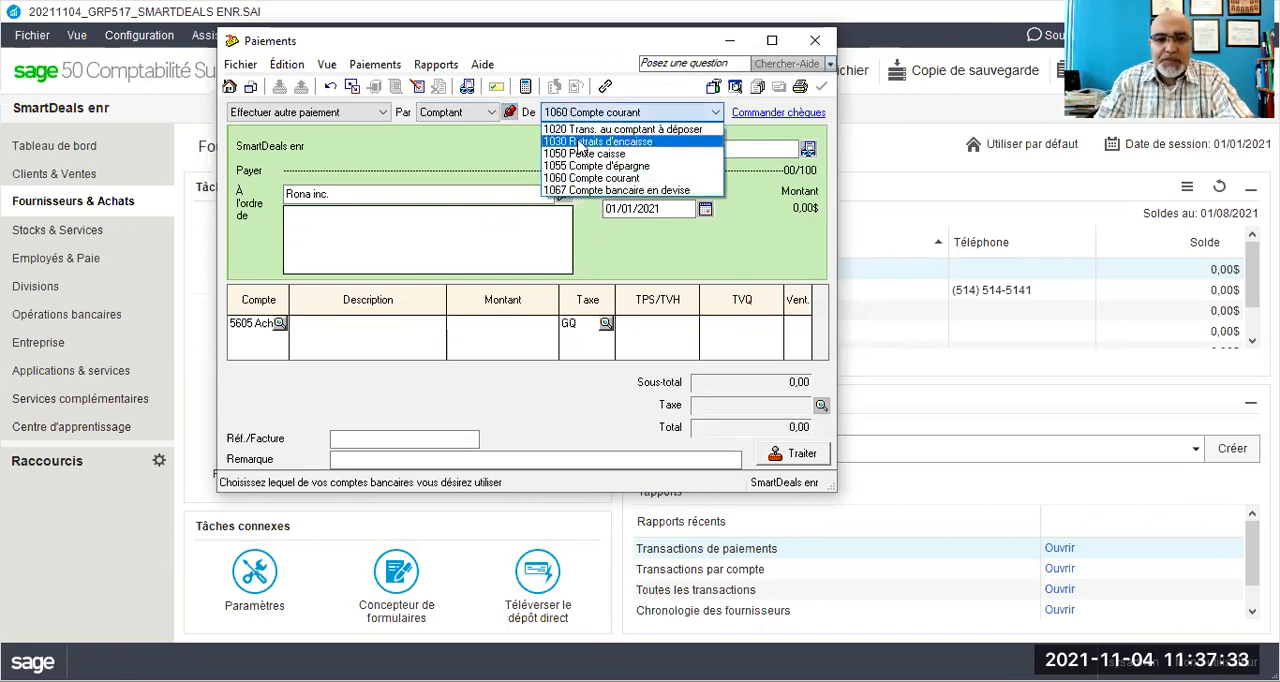
click(583, 155)
- Set the payment date to 02/08/2021
click(617, 210)
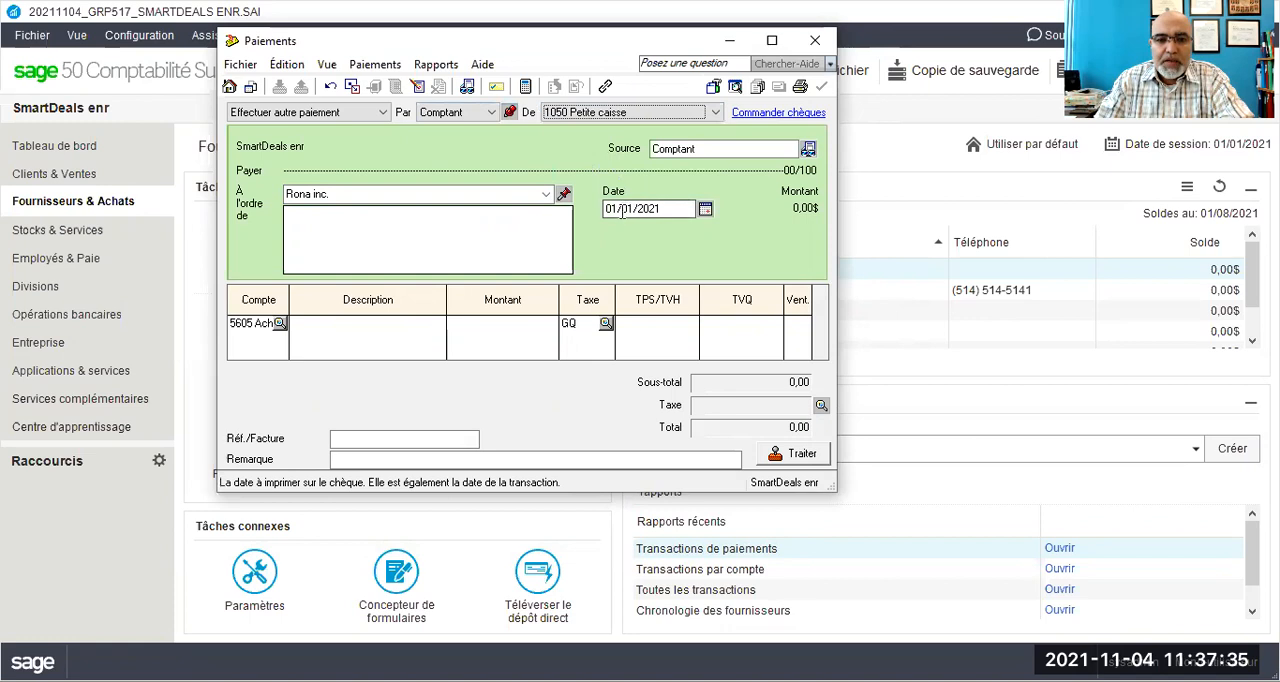
click(617, 211)
double_click(616, 212)
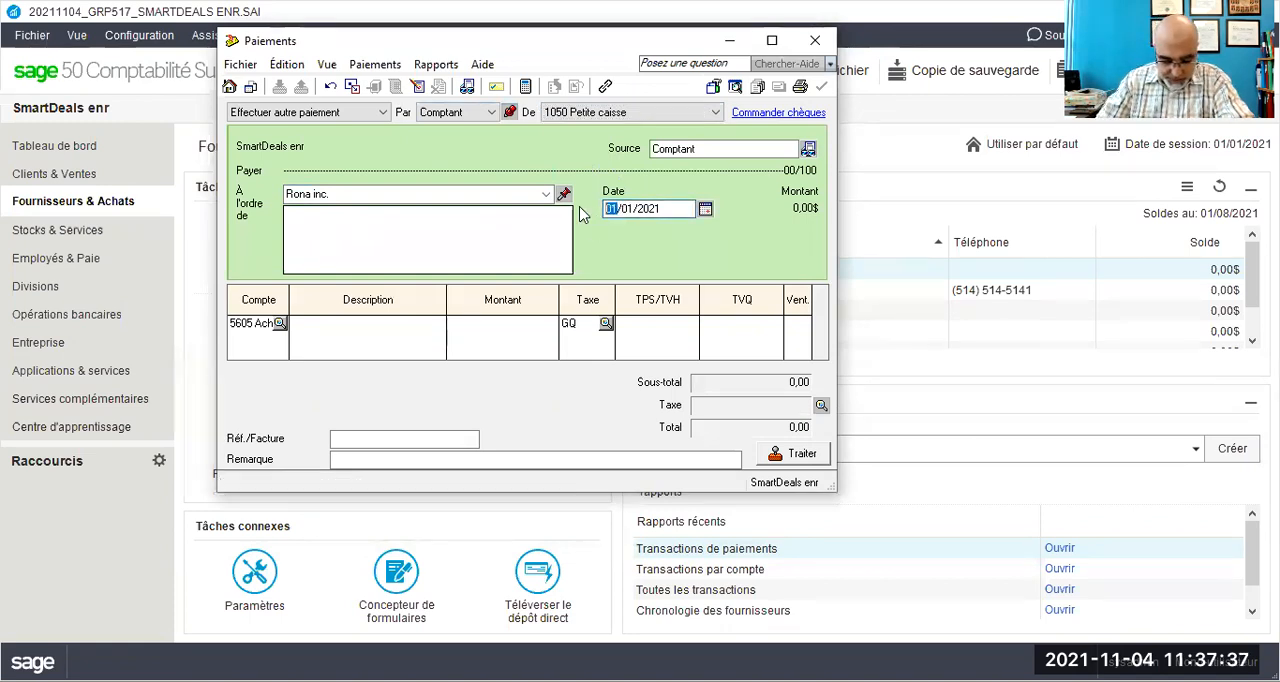
text(020)
key(BackSpace)
key(Delete)
key(Delete)
key(Delete)
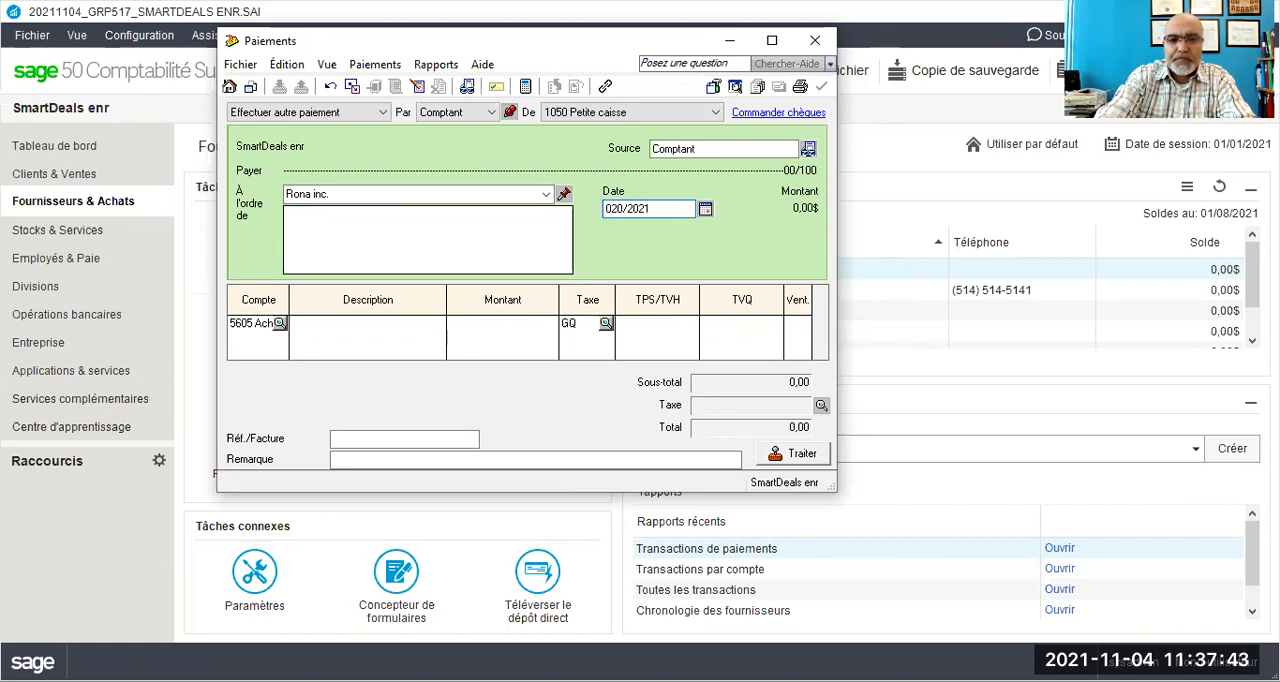
key(BackSpace)
text(08)
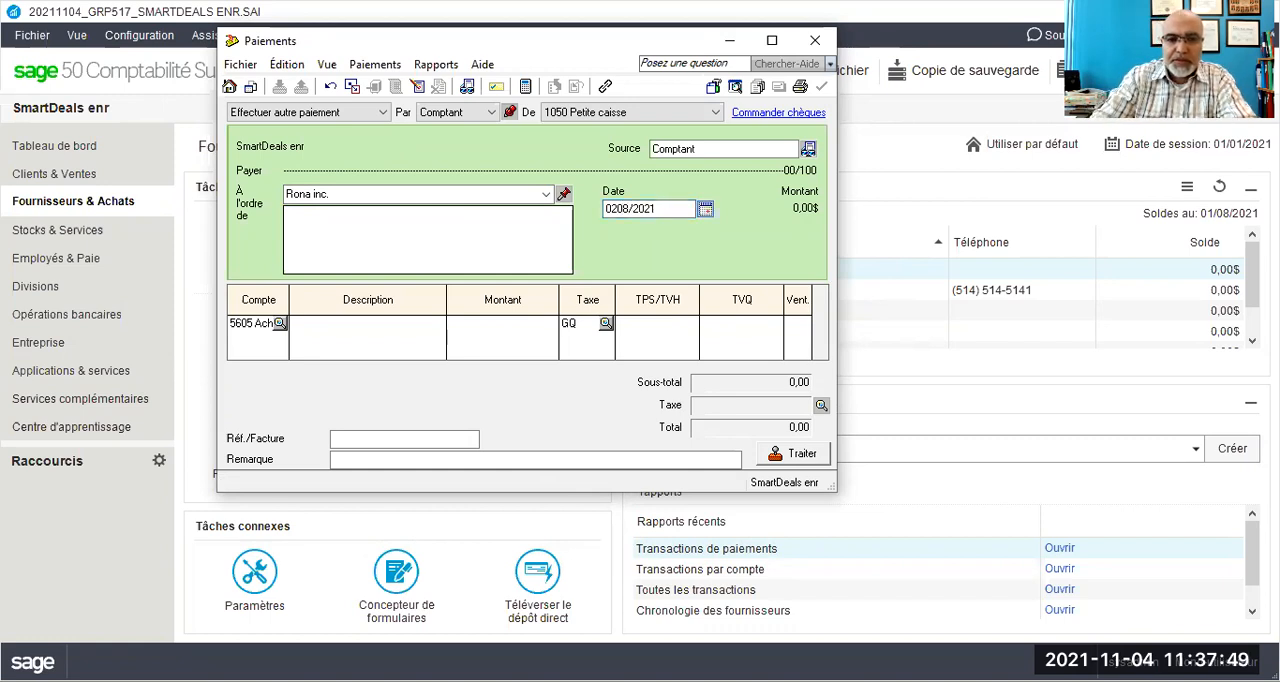
drag(656, 208, 610, 206)
key(BackSpace)
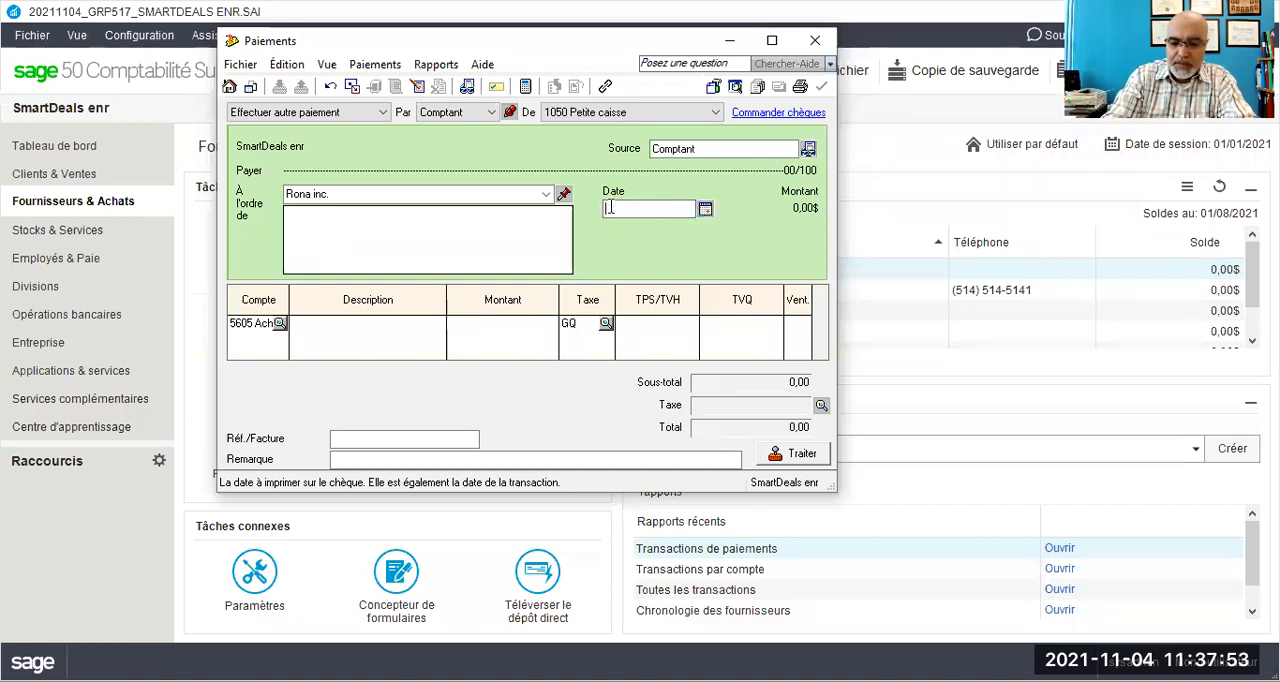
text(2/08/2021)
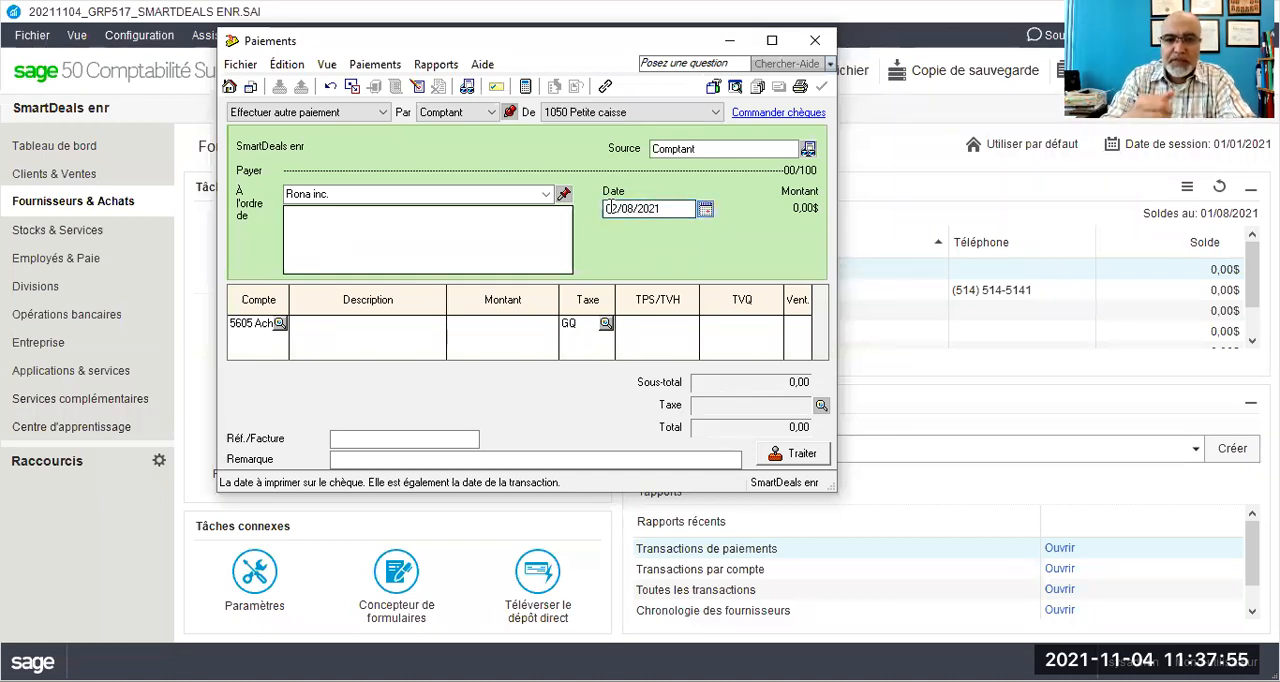
- Describe the 5605 expense line as "Achat de 30 boîtes de peinture"
click(420, 322)
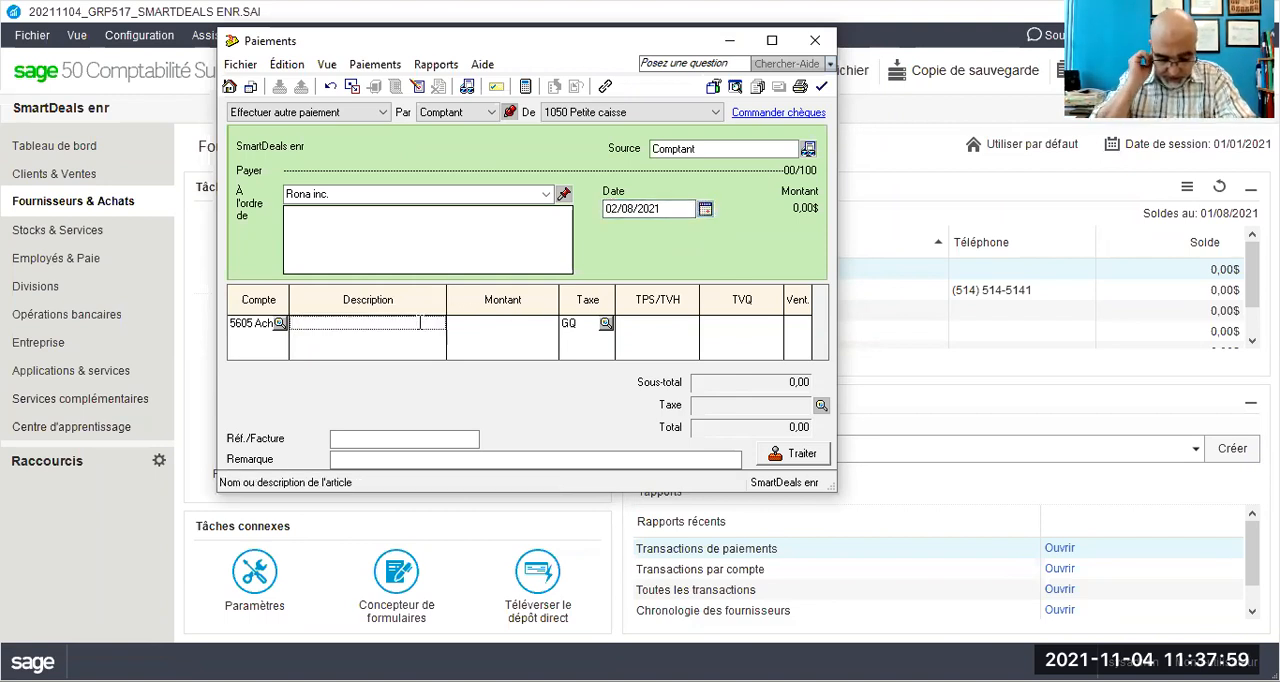
text(30)
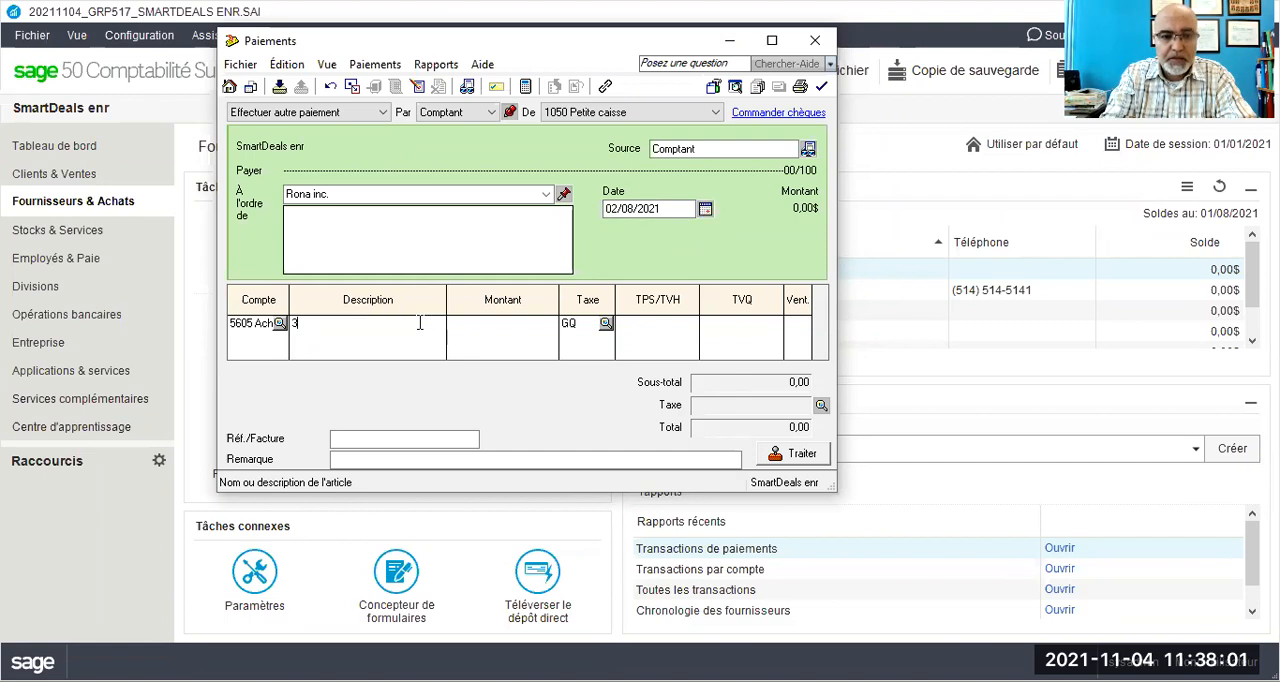
key(BackSpace)
key(BackSpace)
text(Achat de)
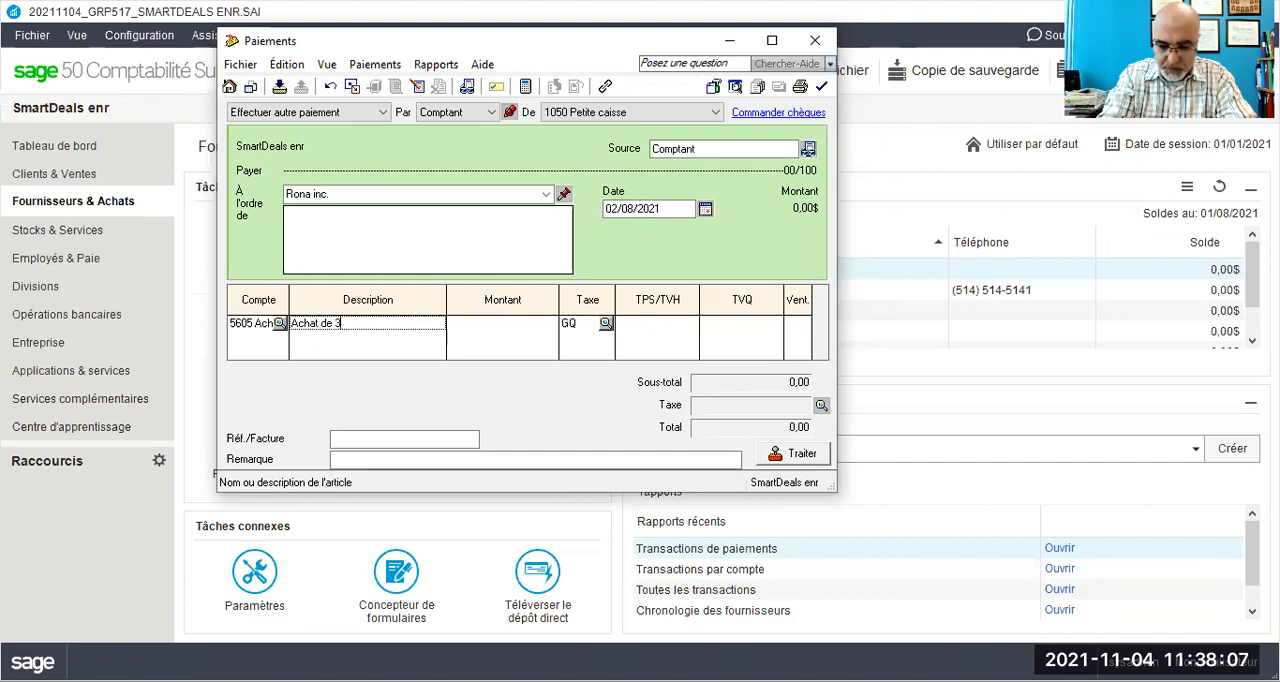
text(30 boîtes de peinture)
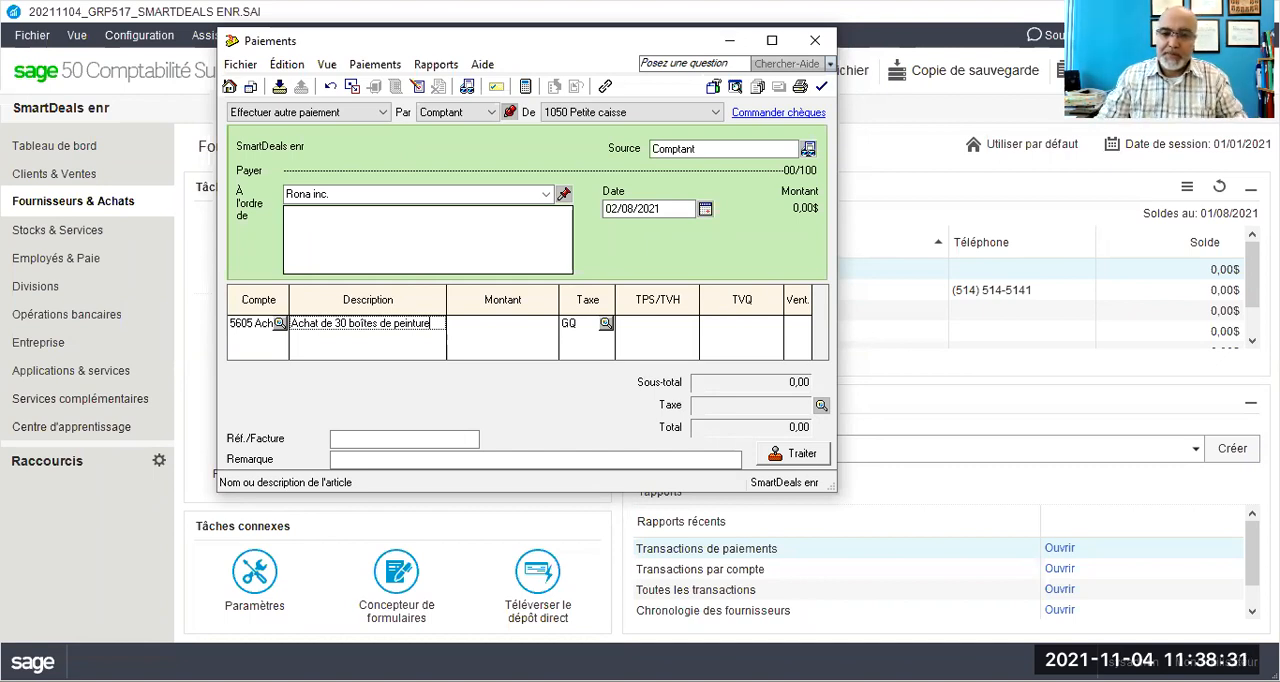
- Set the paint purchase line's amount before tax to 37,50
click(524, 328)
text(37.5)
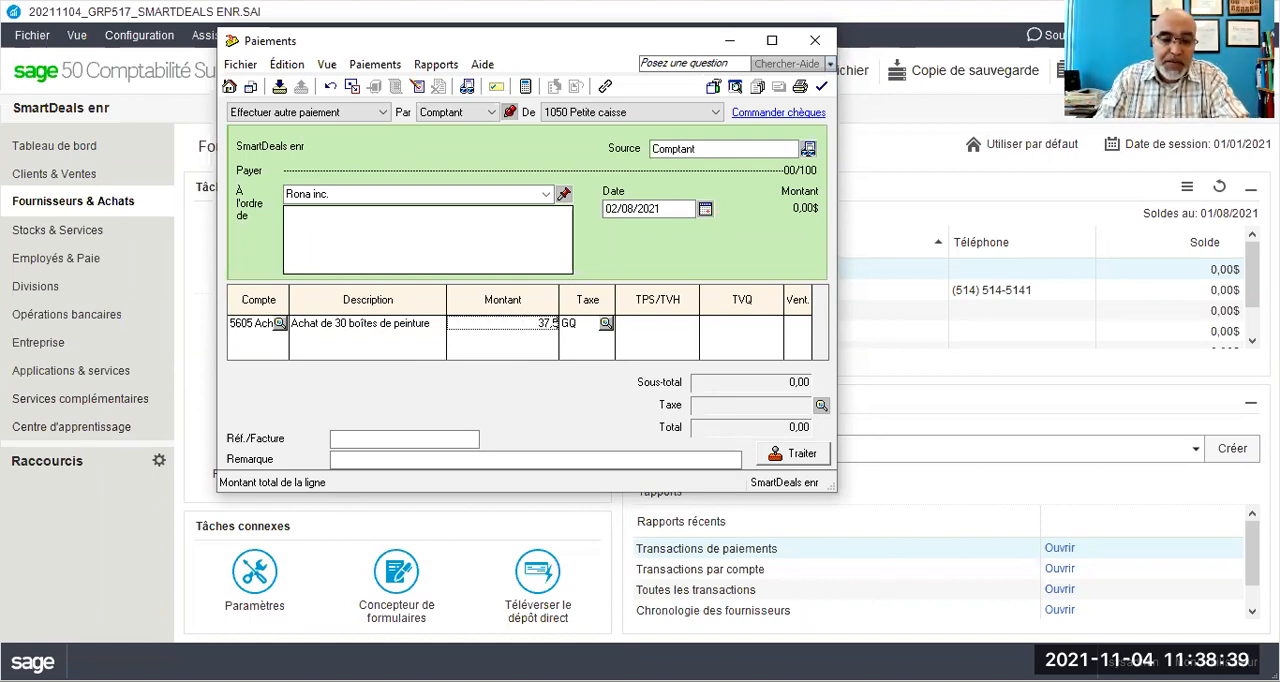
key(Tab)
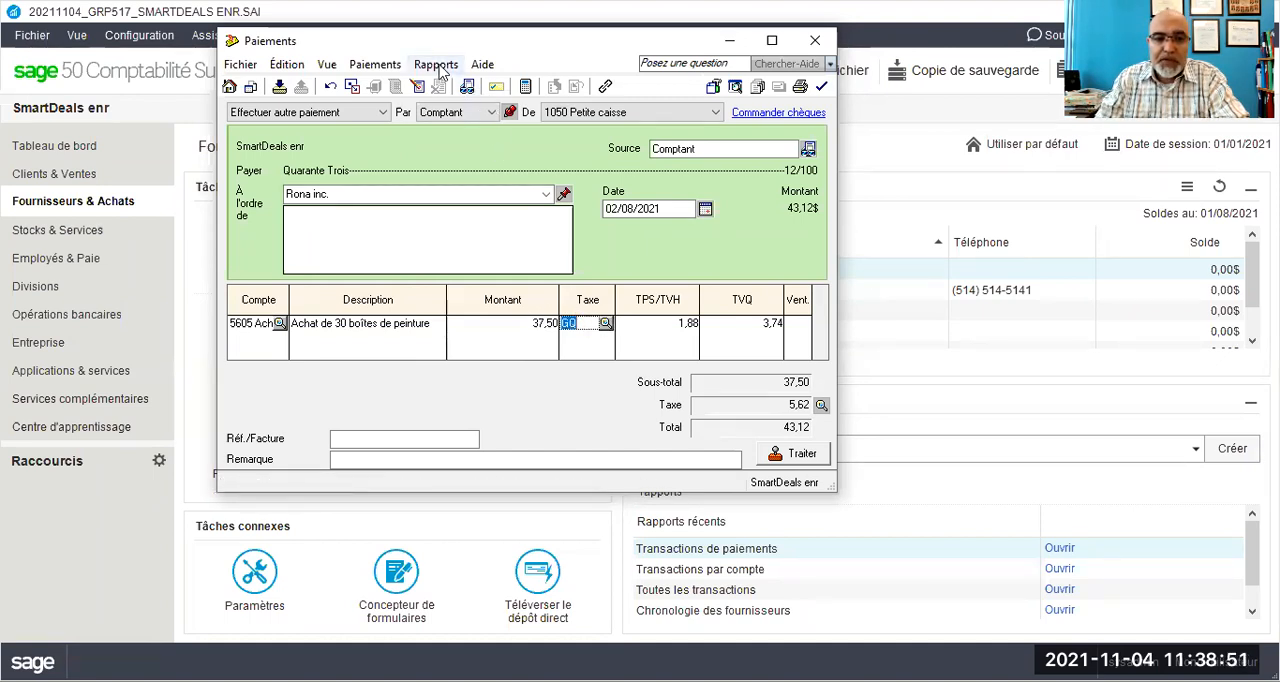
- Append the invoice reference "_Fac#SP#5" to the paint purchase line's description
click(430, 322)
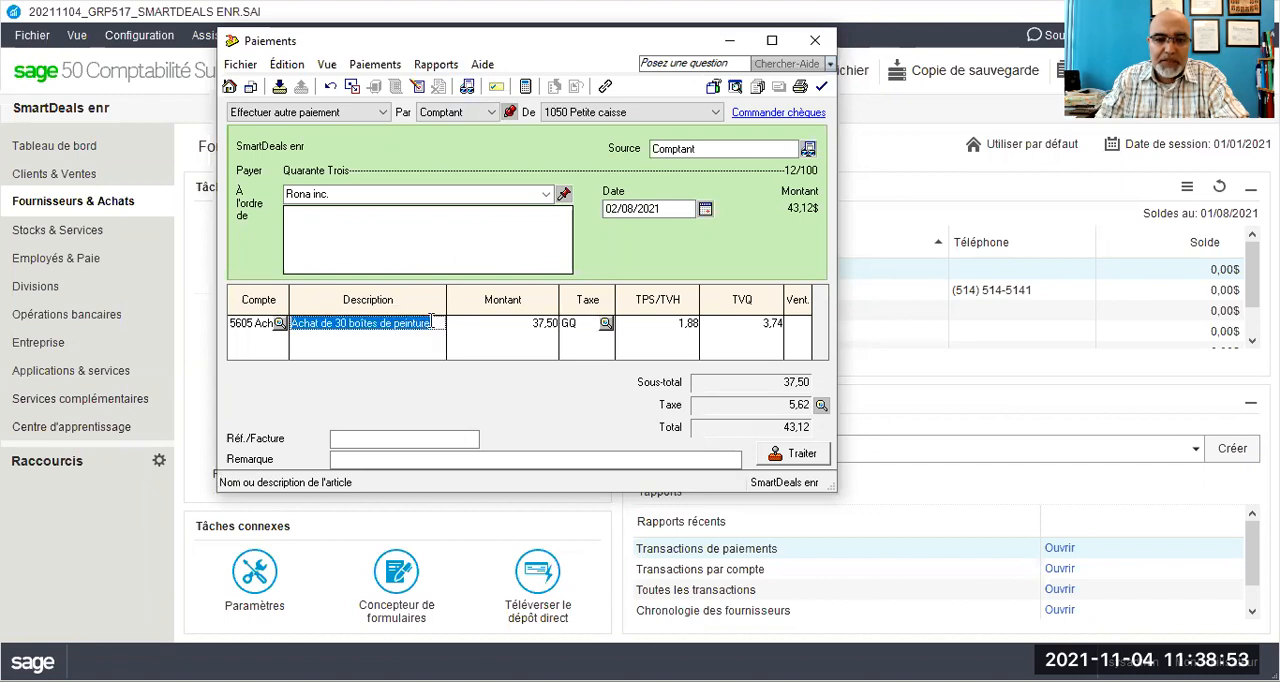
click(430, 322)
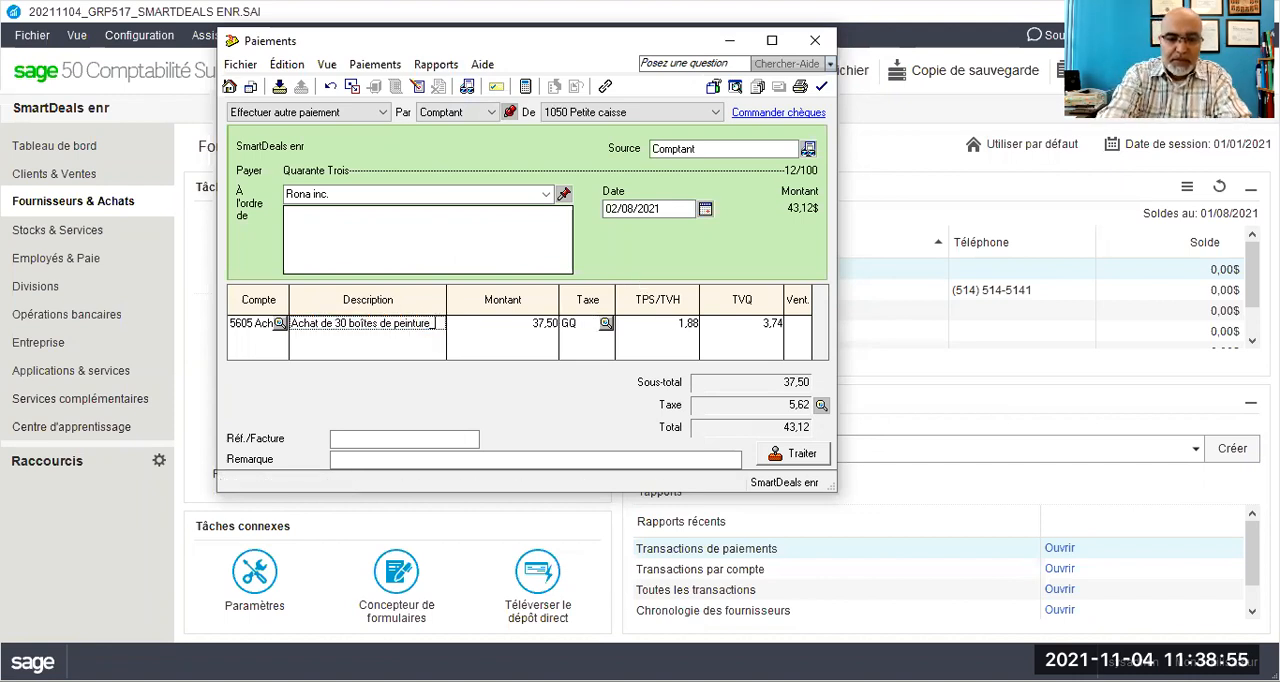
text(_Fac)
text(t)
text(SP)
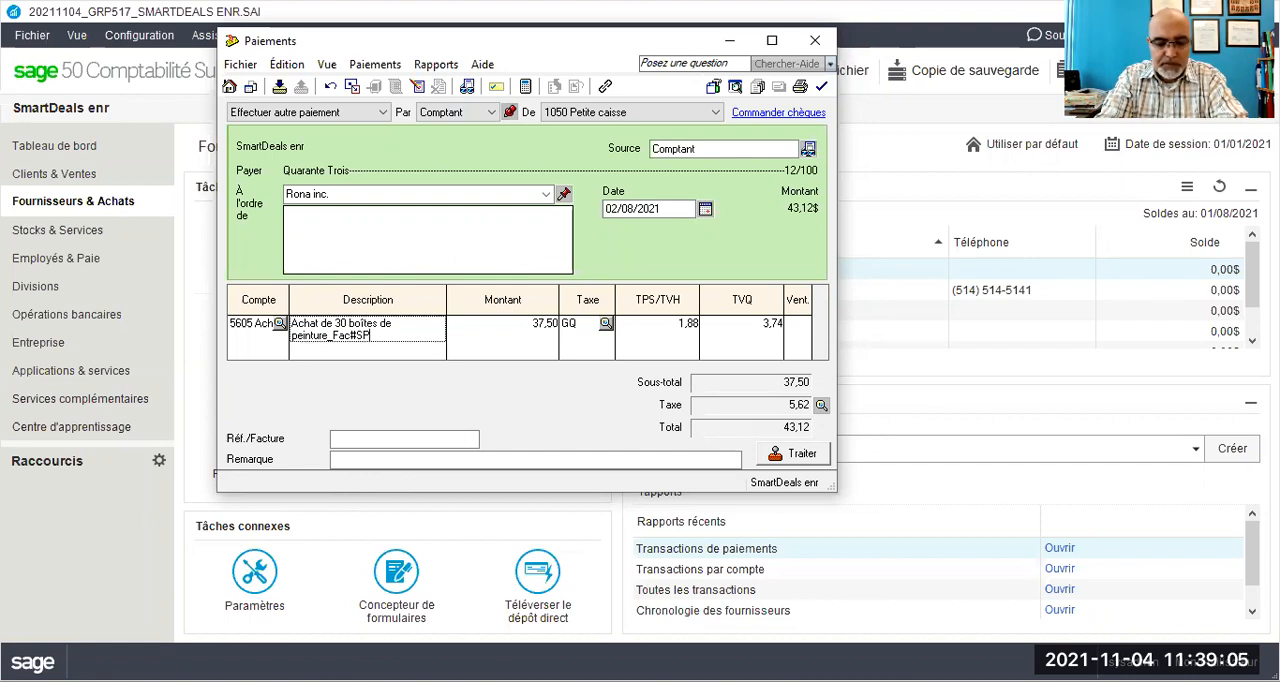
text(#)
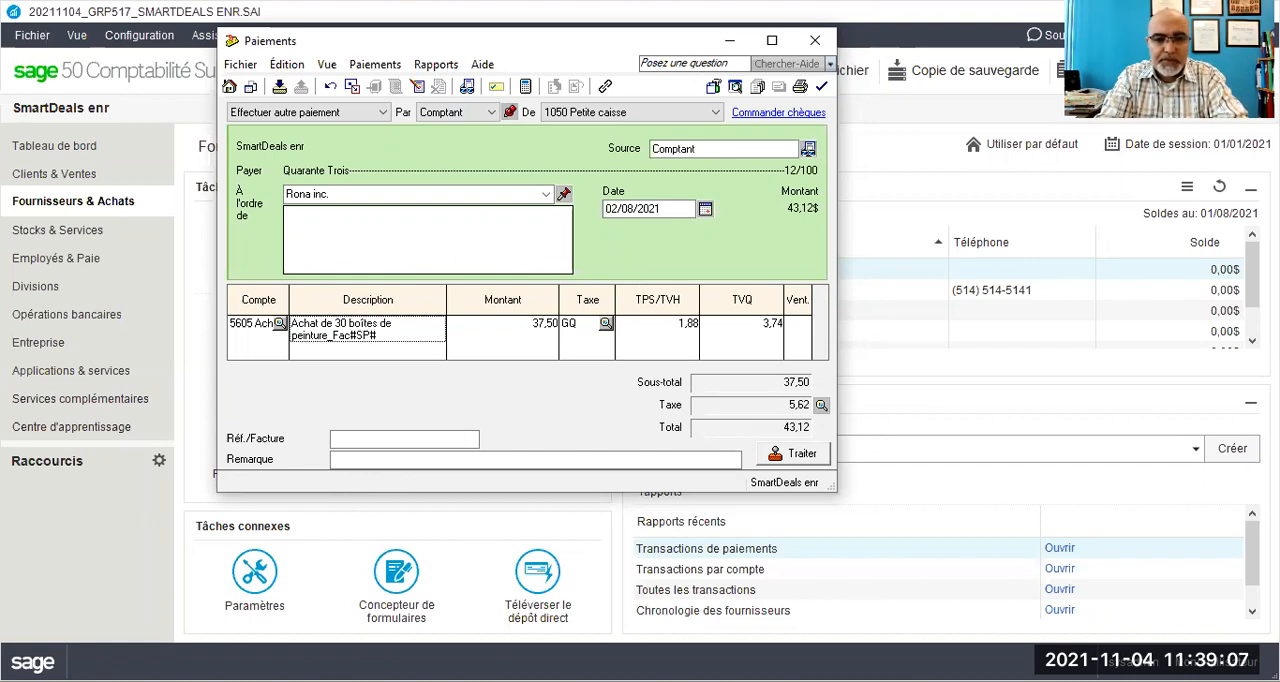
text(5)
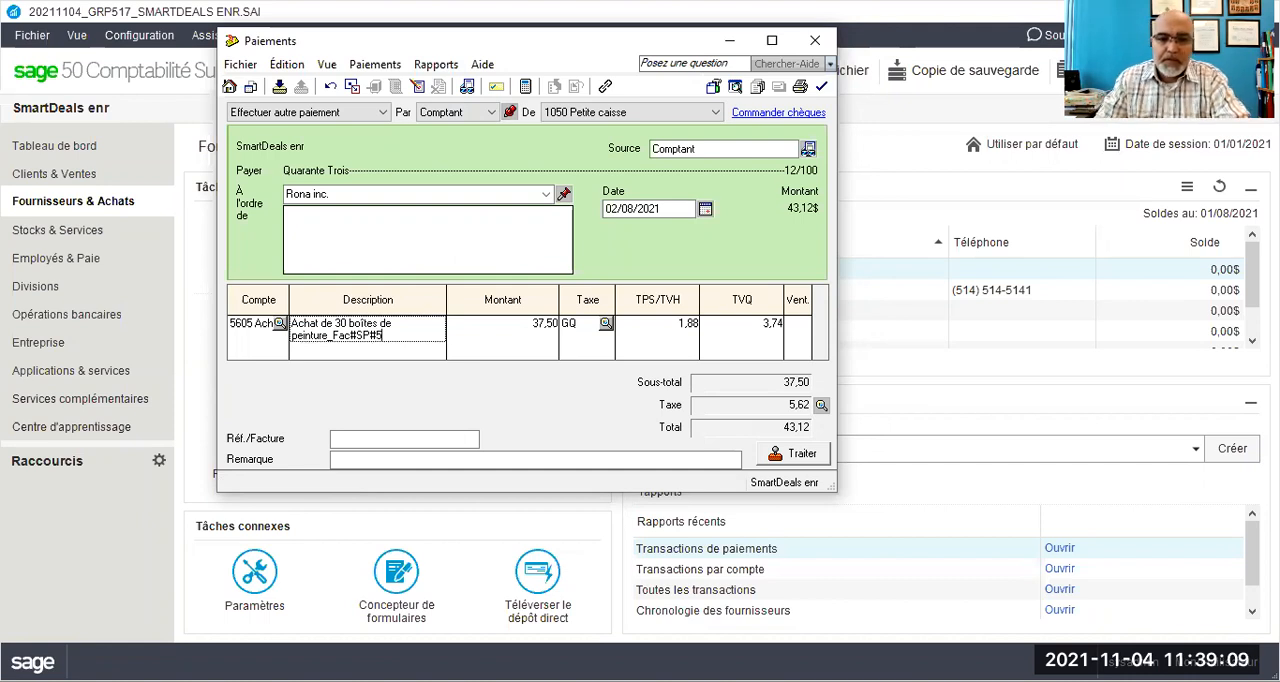
- Check the accounting entry in the payment's transaction details report, and return to the payment
click(437, 66)
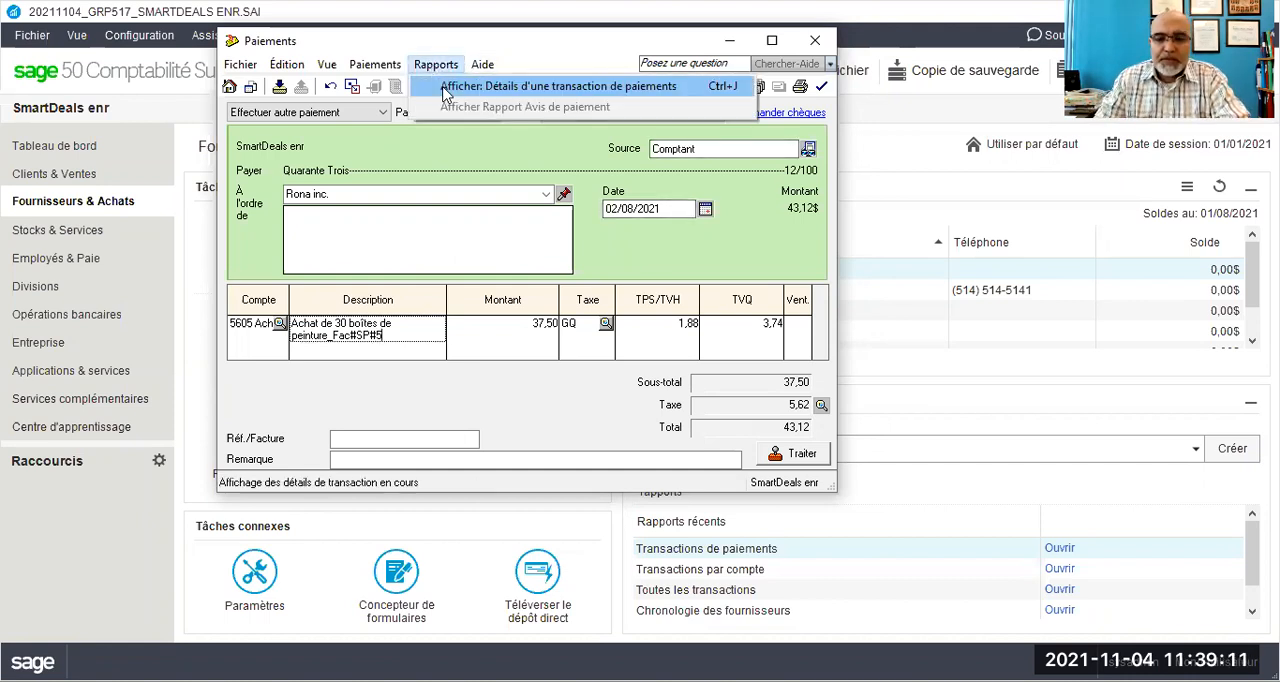
click(446, 88)
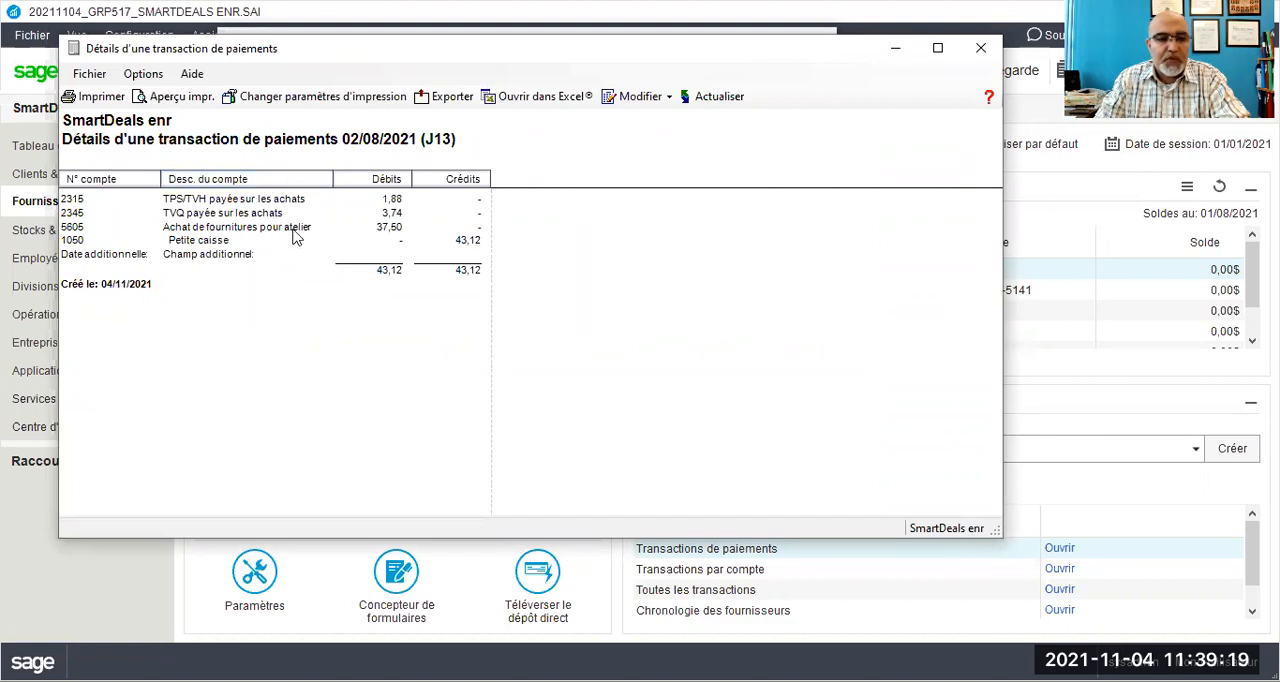
click(969, 56)
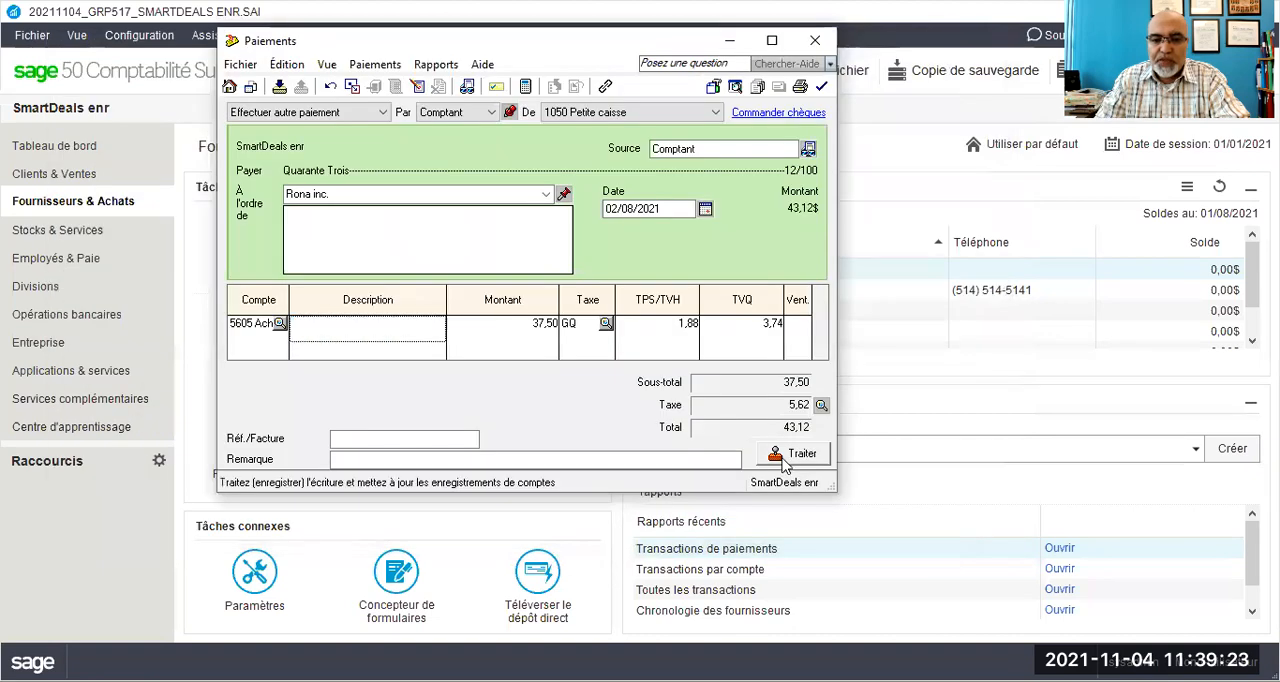
- Process the Rona inc. petty cash payment, accepting its date being later than the session date
click(787, 460)
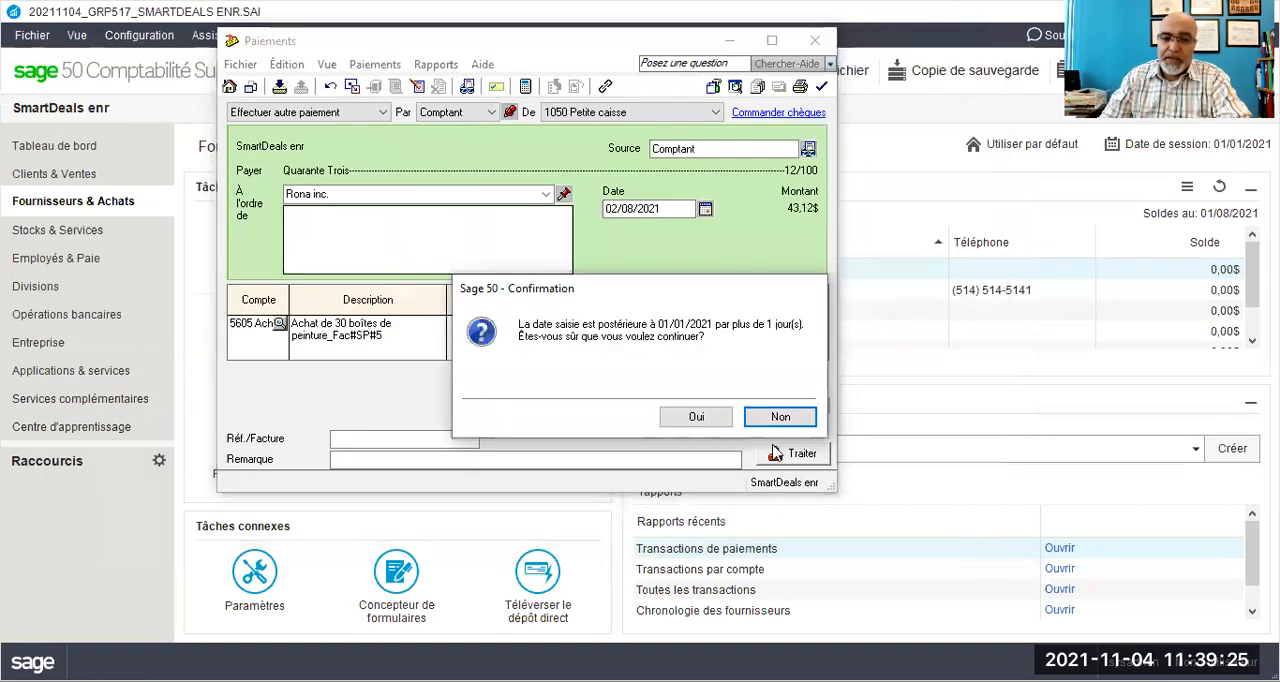
click(706, 420)
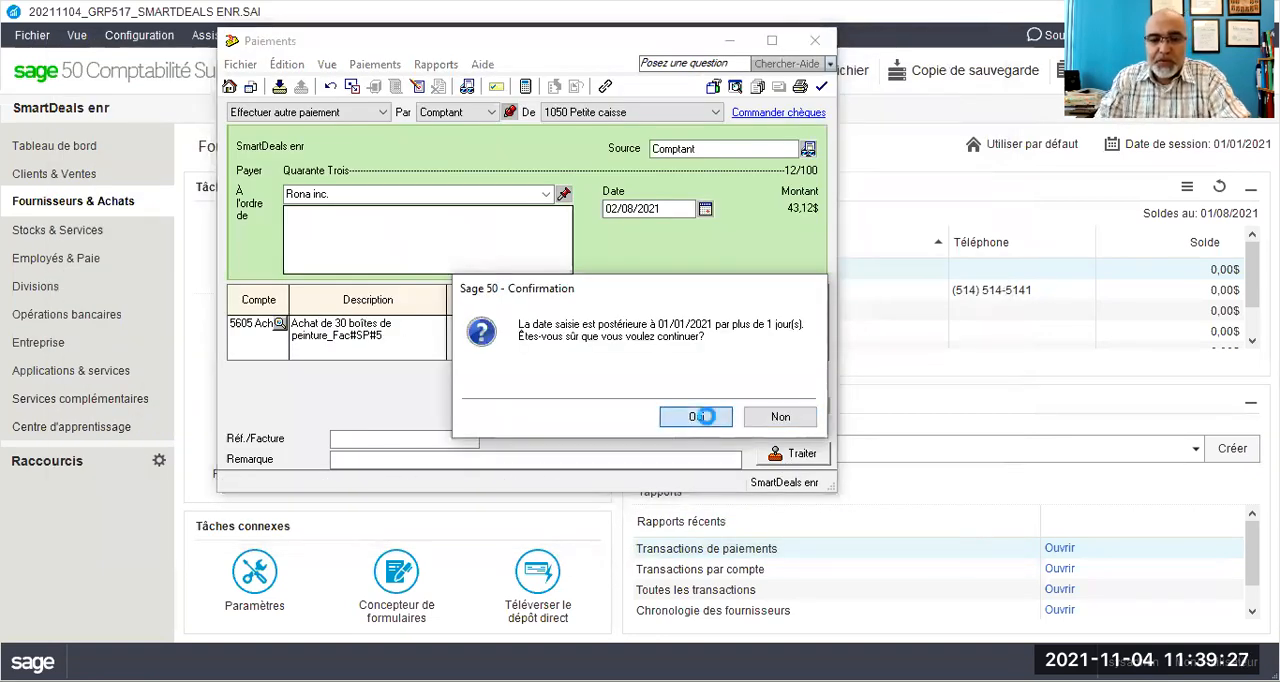
click(666, 321)
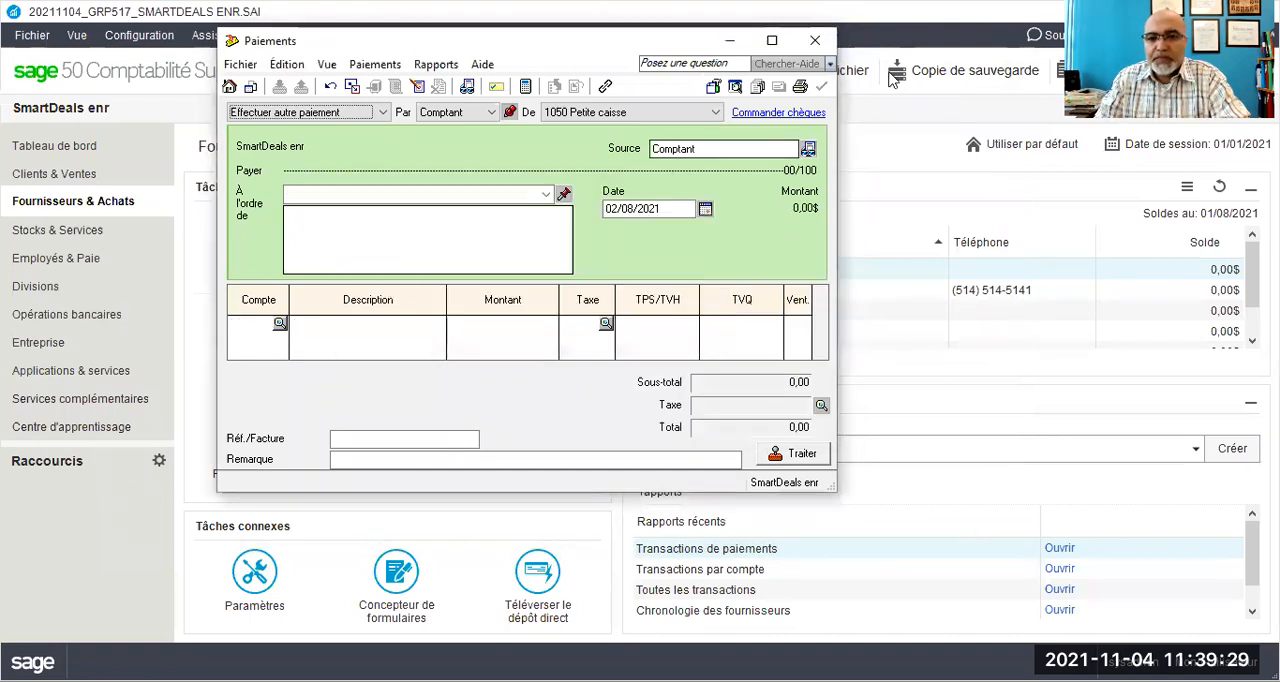